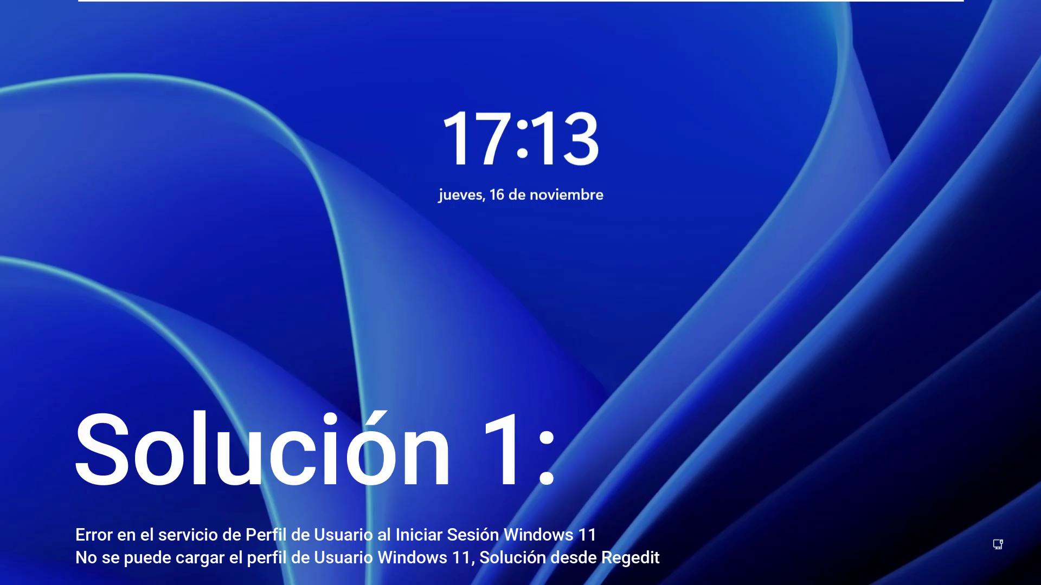
Dismiss the lock screen and bring up the power options menu
{"action": "key", "text": "space"}
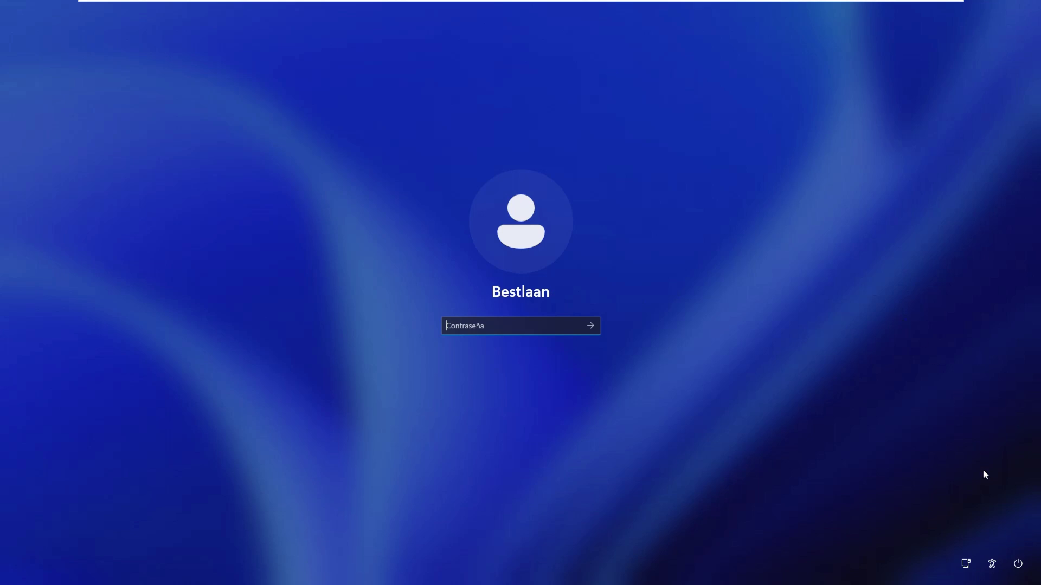
{"action": "left_click", "coordinate": [1017, 565]}
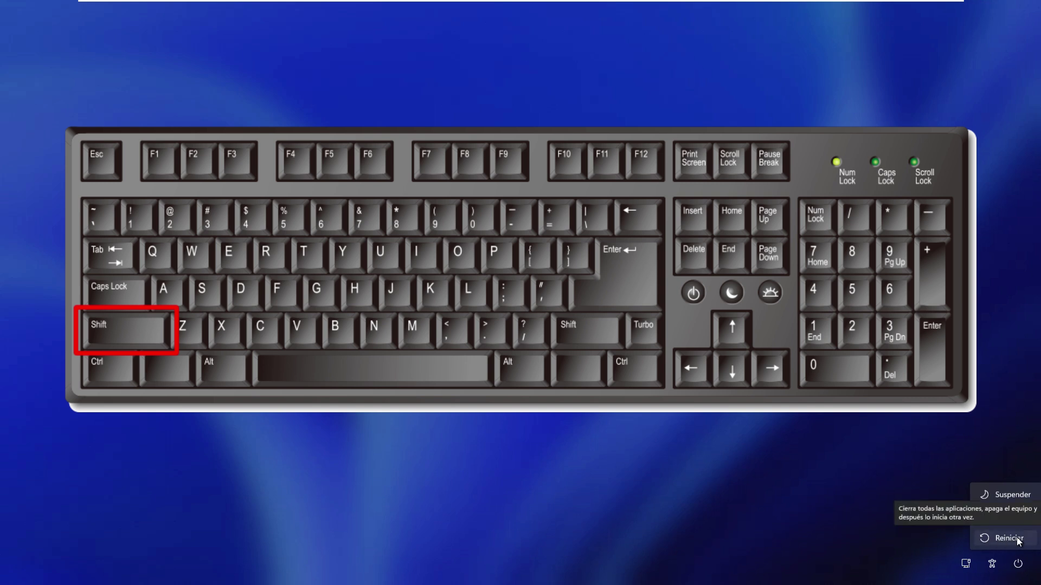
Restart into the recovery environment by Shift-clicking Reiniciar
{"action": "left_click", "coordinate": [1017, 540], "text": "shift"}
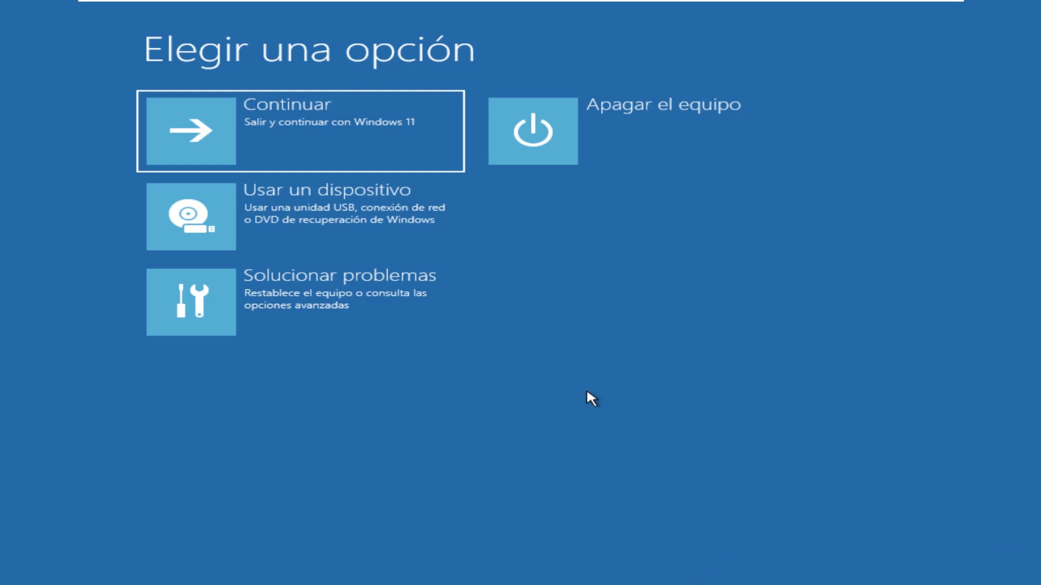
Go through Solucionar problemas > Opciones avanzadas > Configuración de inicio and restart
{"action": "left_click", "coordinate": [333, 297]}
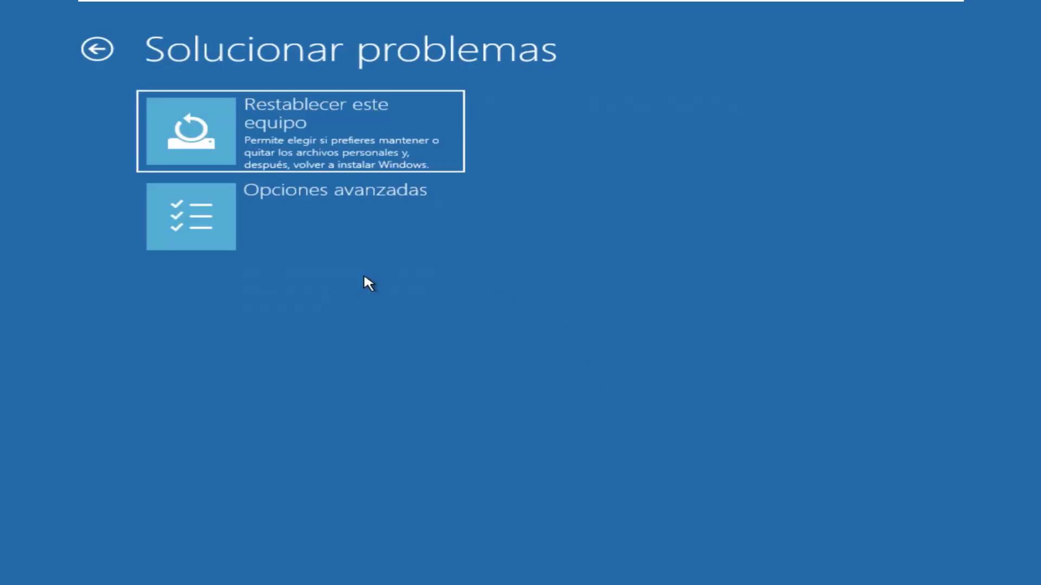
{"action": "left_click", "coordinate": [316, 212]}
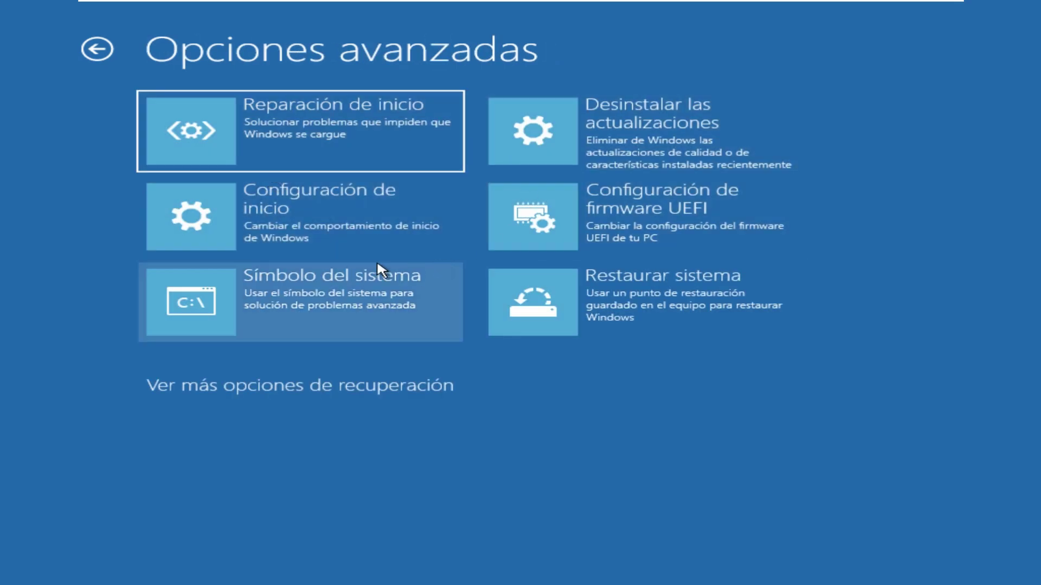
{"action": "left_click", "coordinate": [302, 220]}
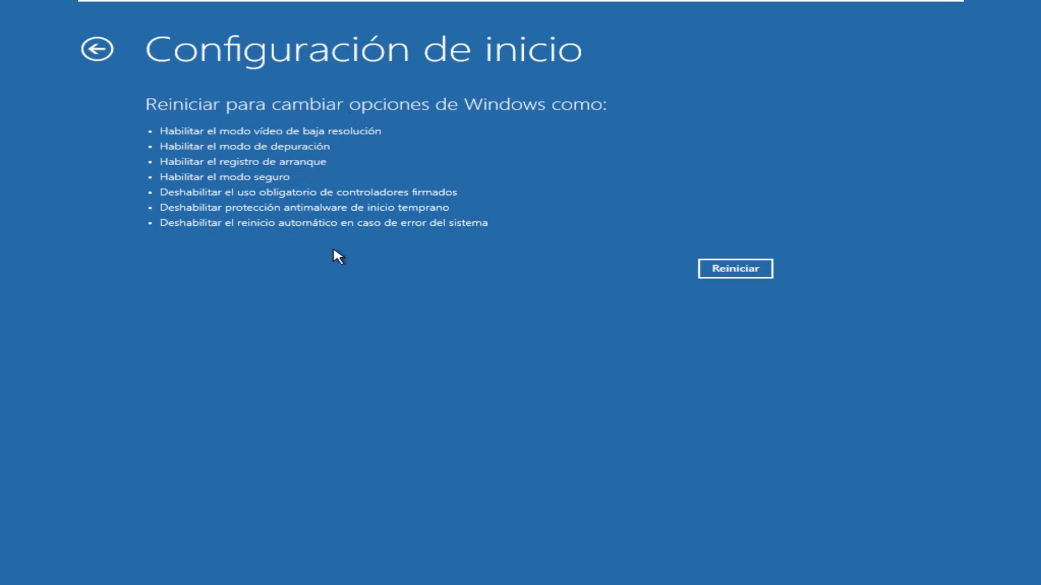
{"action": "left_click", "coordinate": [736, 273]}
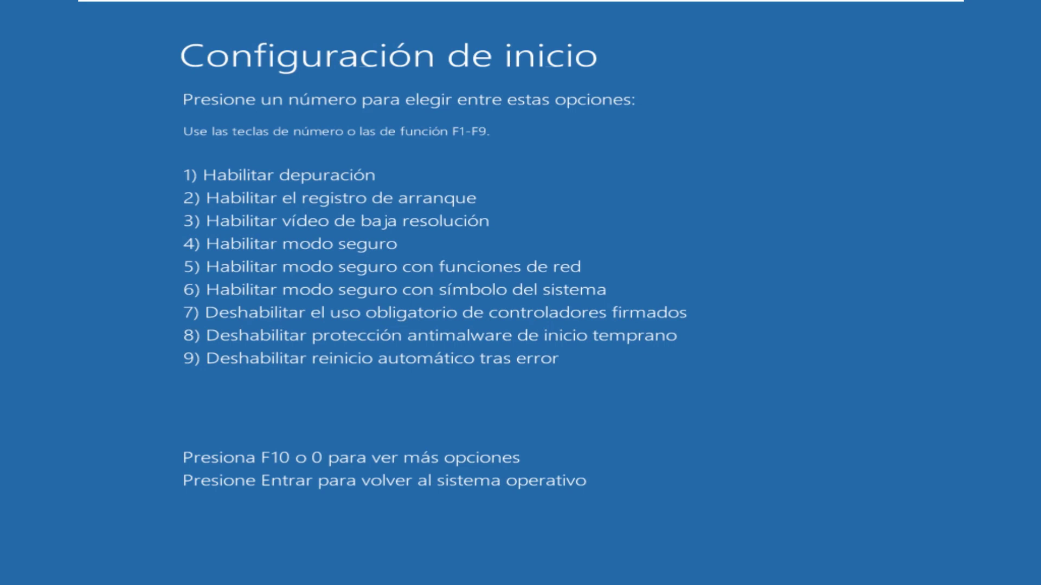
Choose option 4 to boot in Safe Mode, then sign in with the account password
{"action": "key", "text": "4"}
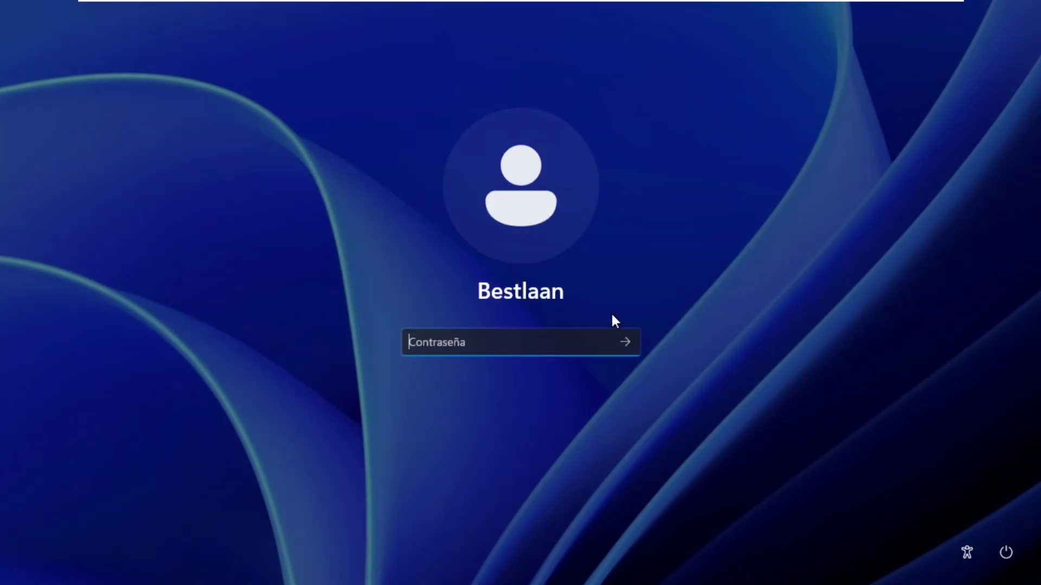
{"action": "type", "text": "****"}
{"action": "key", "text": "Return"}
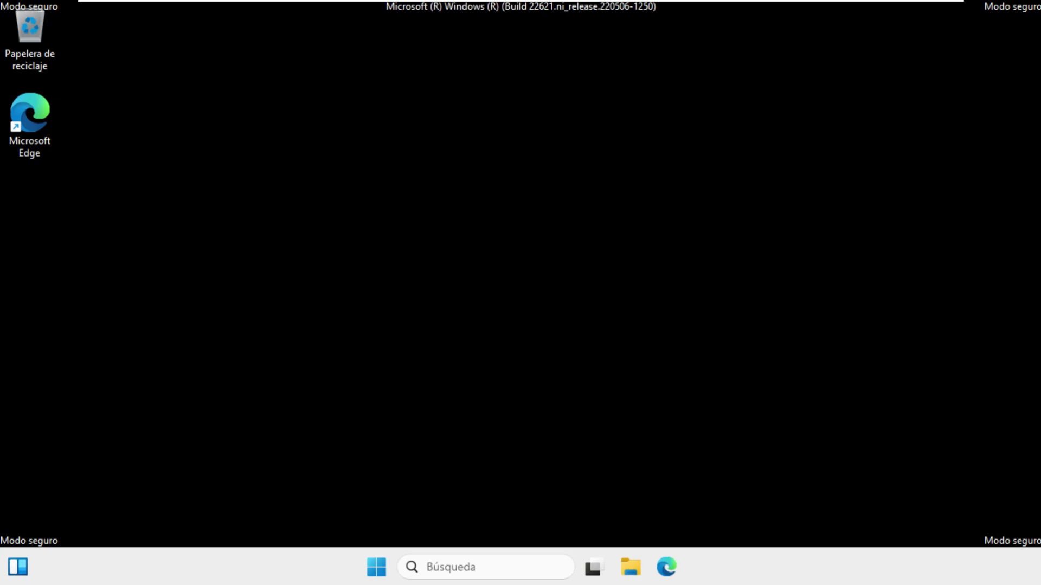
Search 'ejecutar' in Start, open Run, and launch regedit
{"action": "key", "text": "super"}
{"action": "left_click", "coordinate": [978, 246]}
{"action": "left_click", "coordinate": [376, 567]}
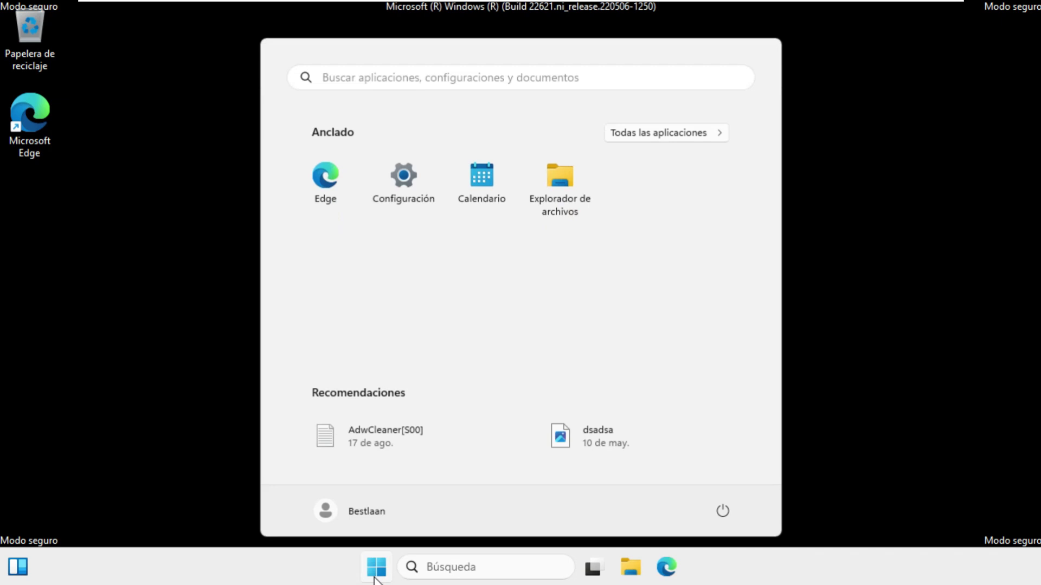
{"action": "type", "text": "ejecutar"}
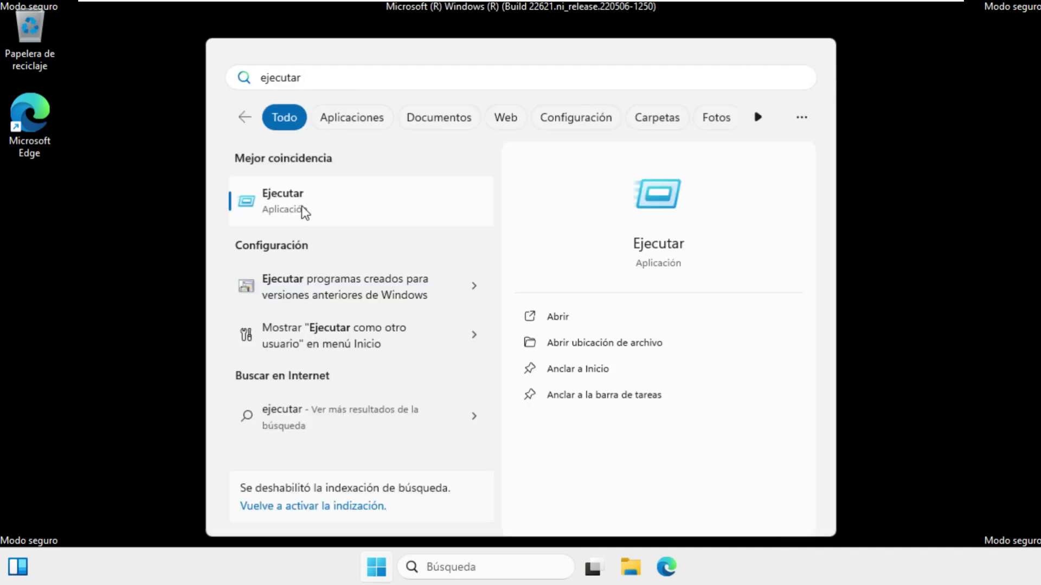
{"action": "left_click", "coordinate": [310, 213]}
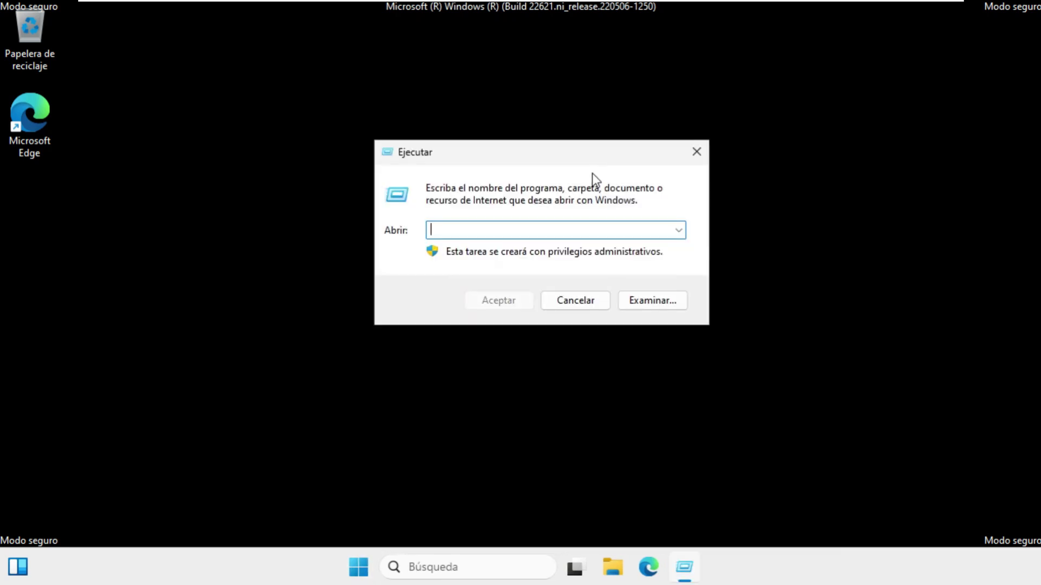
{"action": "type", "text": "regedit"}
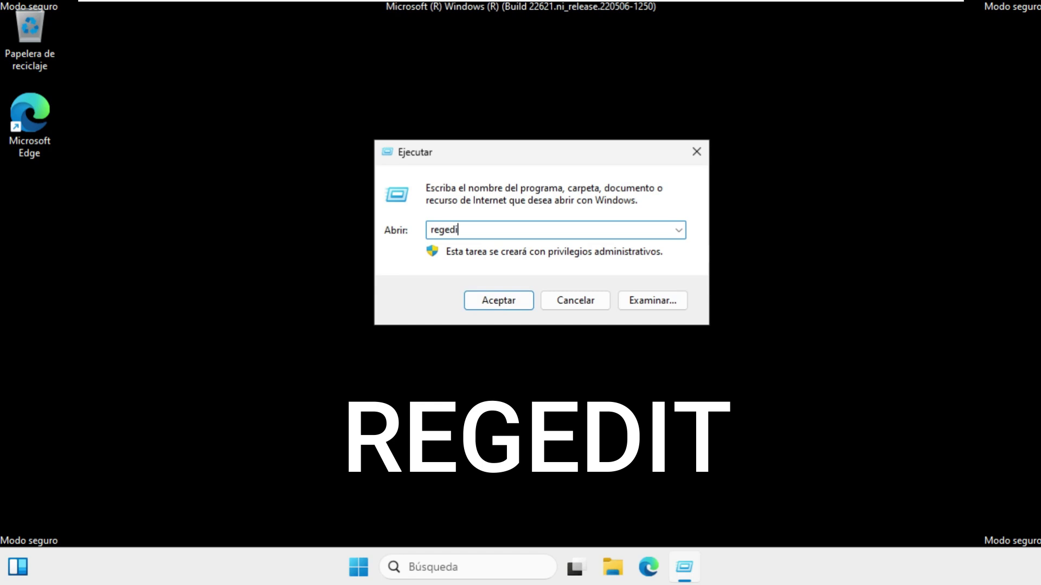
{"action": "left_click", "coordinate": [471, 307]}
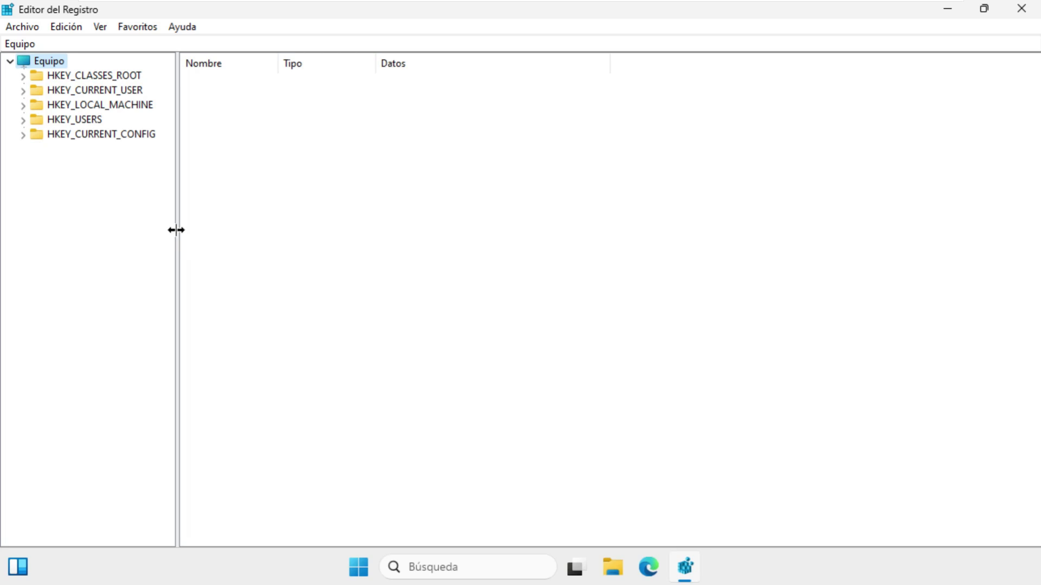
Widen the key tree pane and expand HKEY_LOCAL_MACHINE > SOFTWARE > Microsoft
{"action": "left_click_drag", "start_coordinate": [175, 231], "coordinate": [289, 232]}
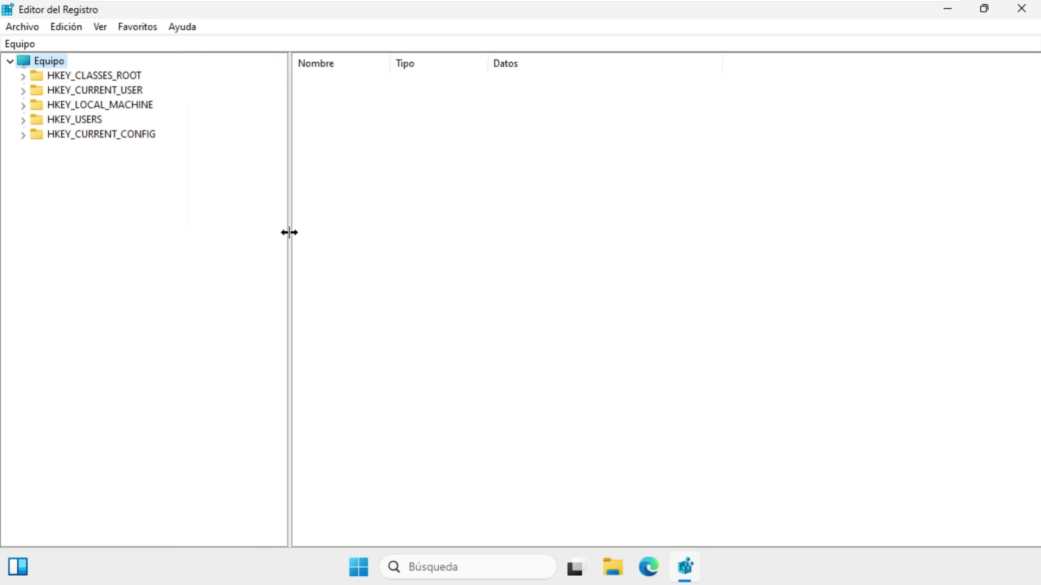
{"action": "left_click", "coordinate": [64, 108]}
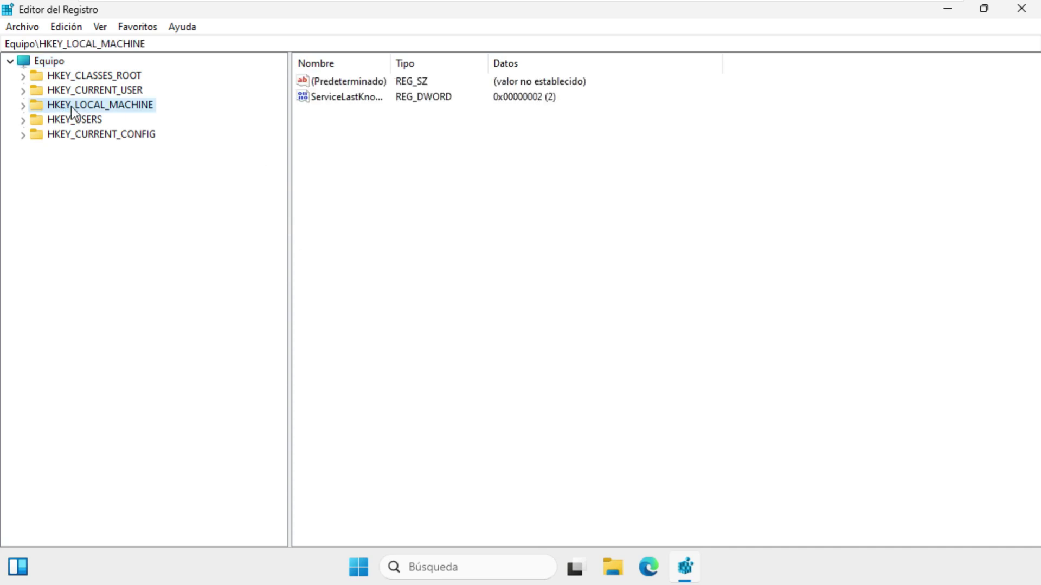
{"action": "left_click", "coordinate": [24, 106]}
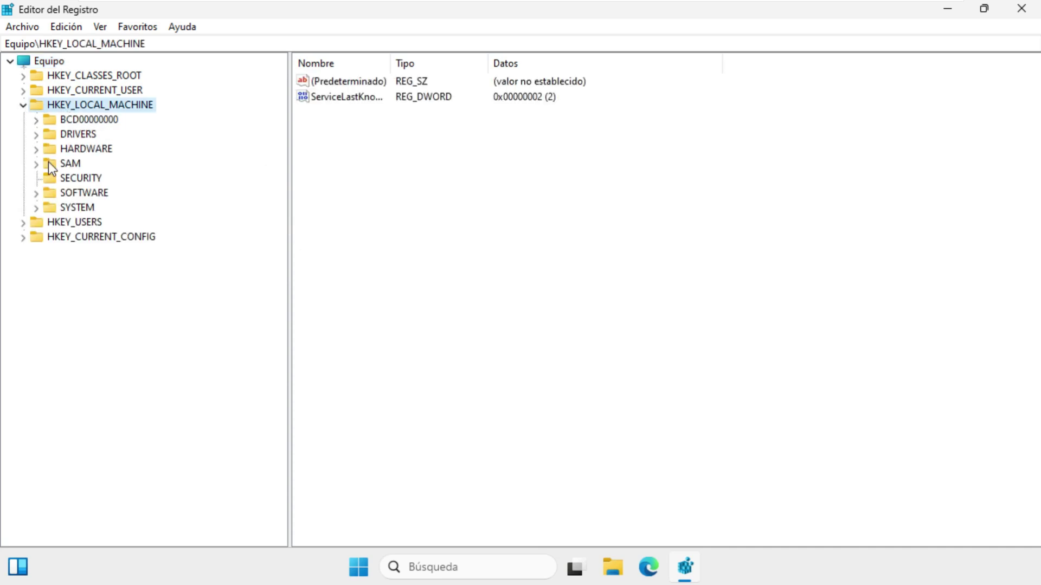
{"action": "left_click", "coordinate": [63, 195]}
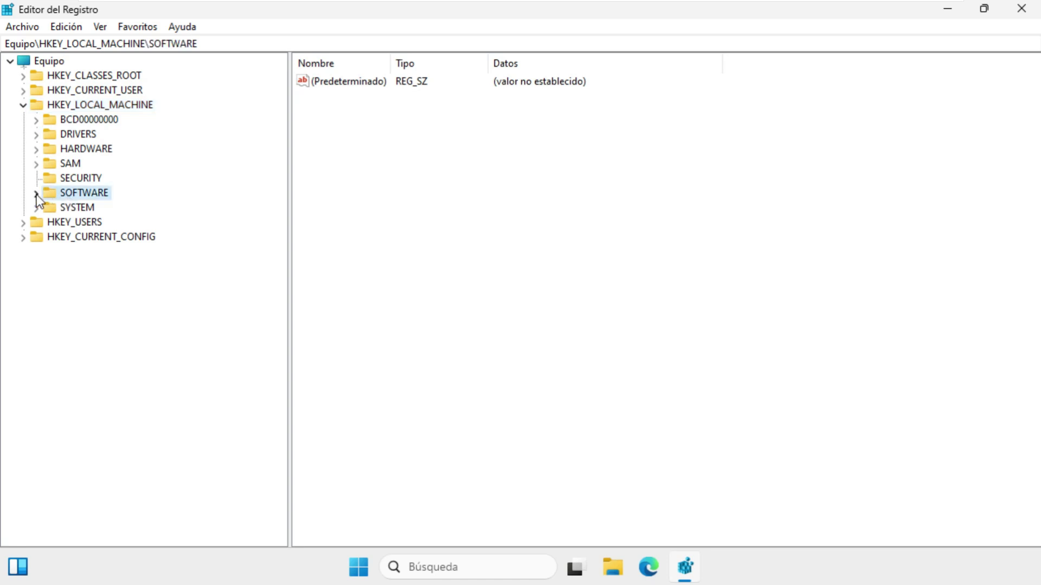
{"action": "left_click", "coordinate": [37, 194]}
{"action": "left_click", "coordinate": [81, 297]}
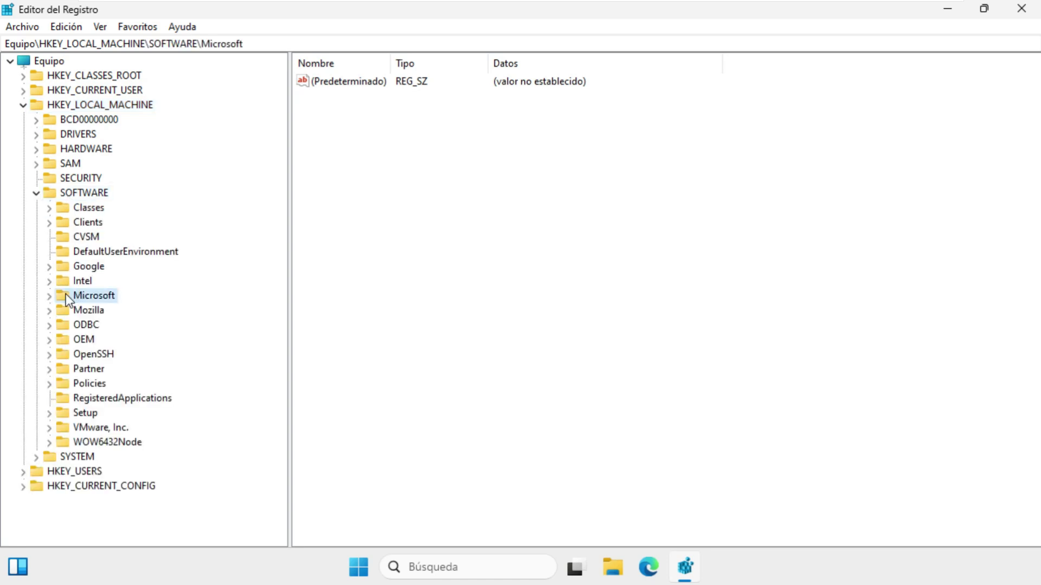
{"action": "left_click", "coordinate": [51, 297]}
Expand Windows NT > CurrentVersion and select the ProfileList key
{"action": "scroll", "coordinate": [103, 271], "scroll_direction": "down", "scroll_amount": 8}
{"action": "scroll", "coordinate": [103, 272], "scroll_direction": "down", "scroll_amount": 20}
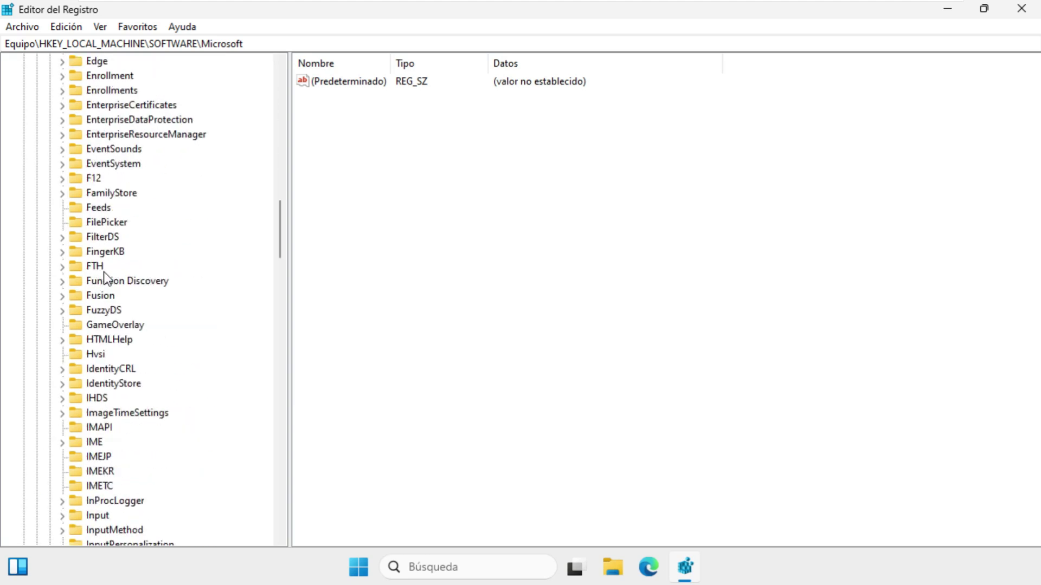
{"action": "scroll", "coordinate": [104, 274], "scroll_direction": "down", "scroll_amount": 20}
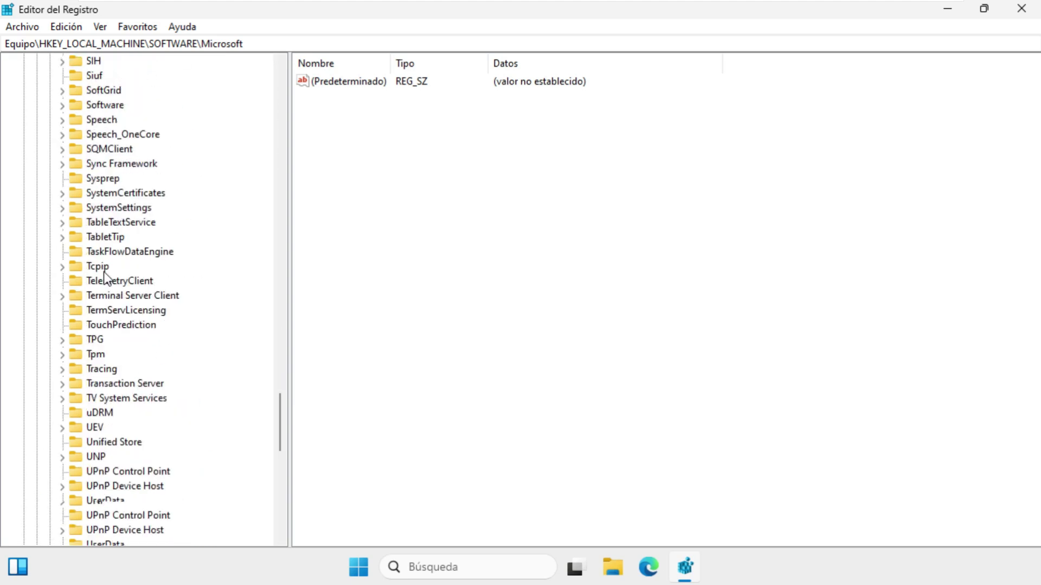
{"action": "scroll", "coordinate": [122, 433], "scroll_direction": "down", "scroll_amount": 3}
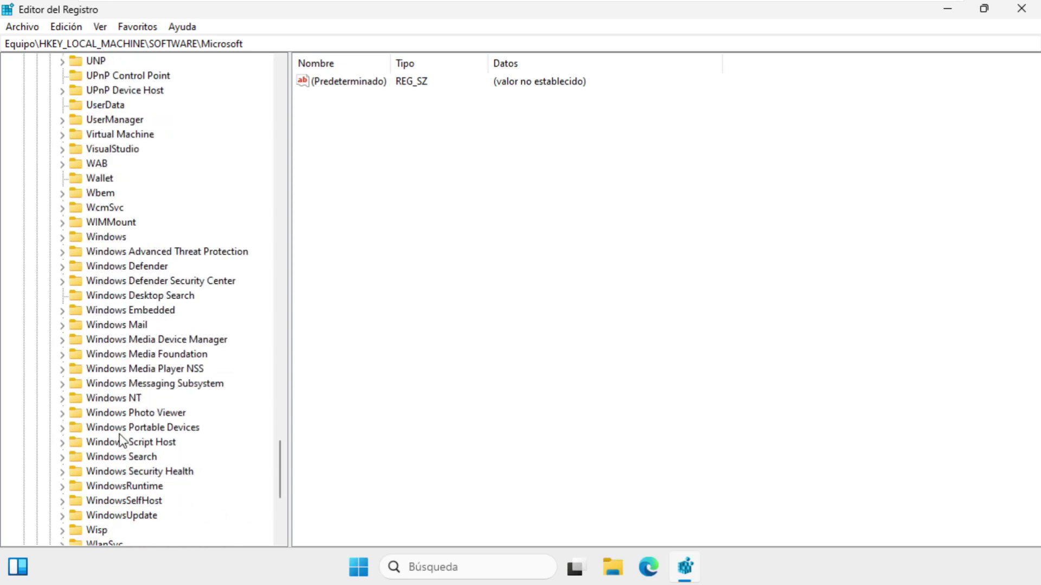
{"action": "left_click", "coordinate": [63, 398]}
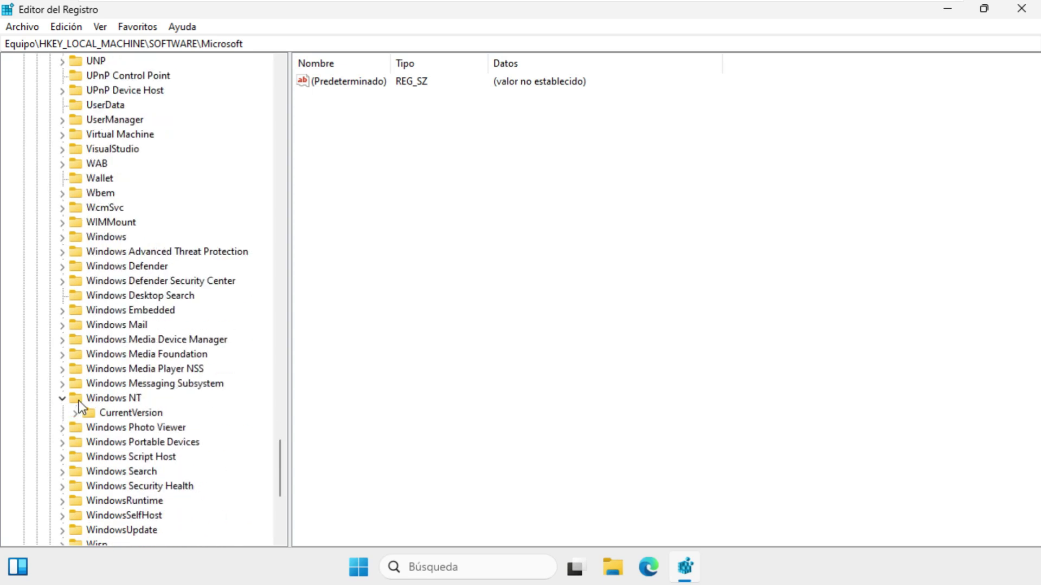
{"action": "left_click", "coordinate": [77, 412]}
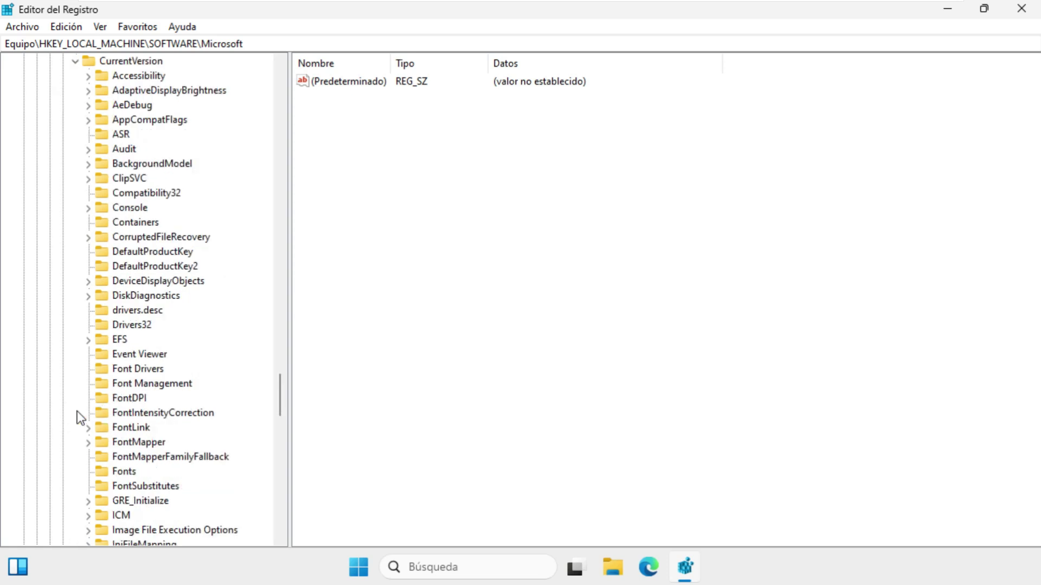
{"action": "scroll", "coordinate": [122, 385], "scroll_direction": "down", "scroll_amount": 17}
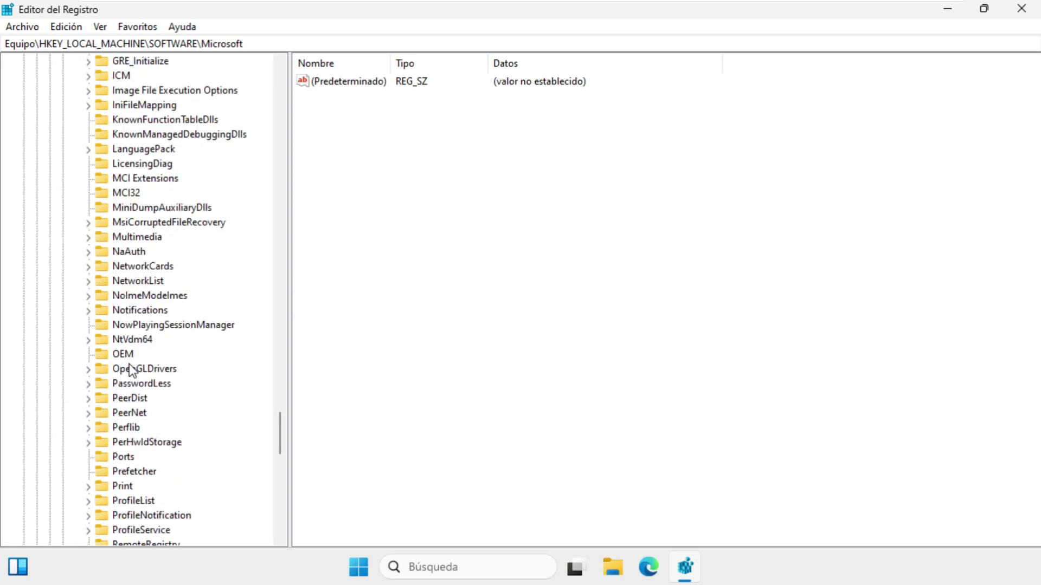
{"action": "left_click", "coordinate": [142, 194]}
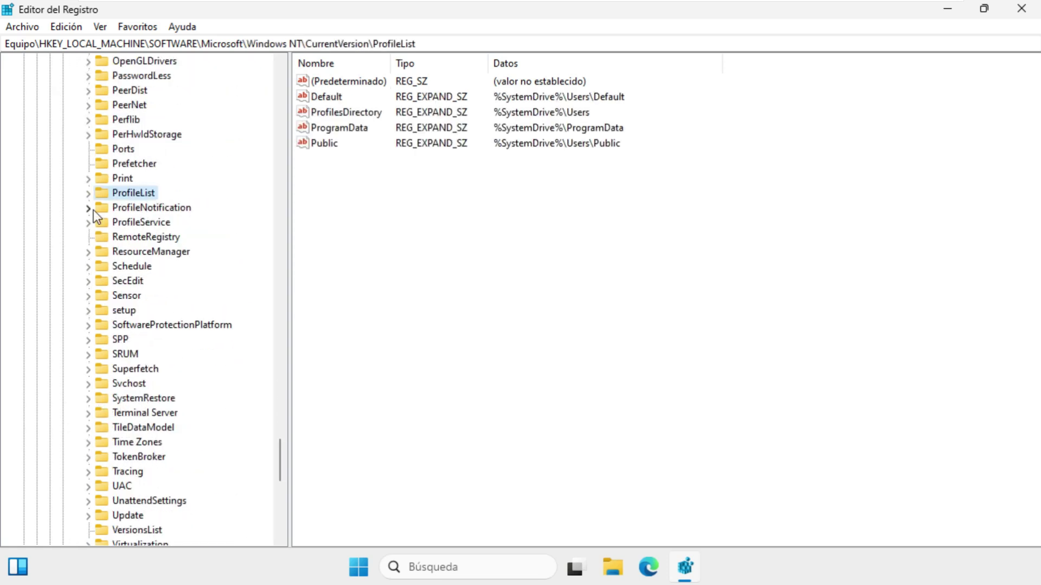
Expand ProfileList, widen the tree, and view the S-1-5-18, -19 and -20 keys
{"action": "left_click", "coordinate": [88, 193]}
{"action": "left_click_drag", "start_coordinate": [289, 262], "coordinate": [477, 269]}
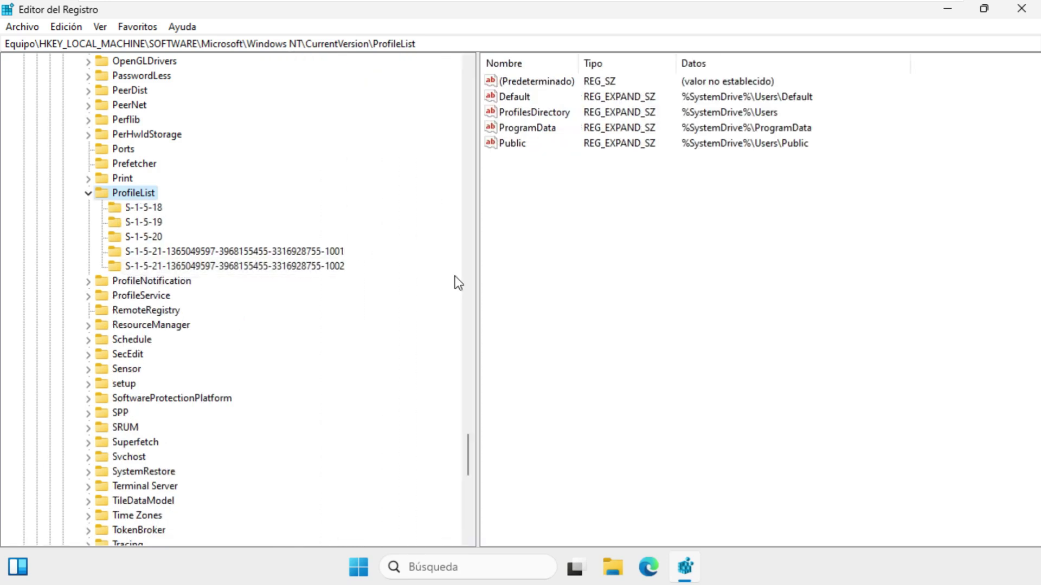
{"action": "left_click", "coordinate": [161, 213]}
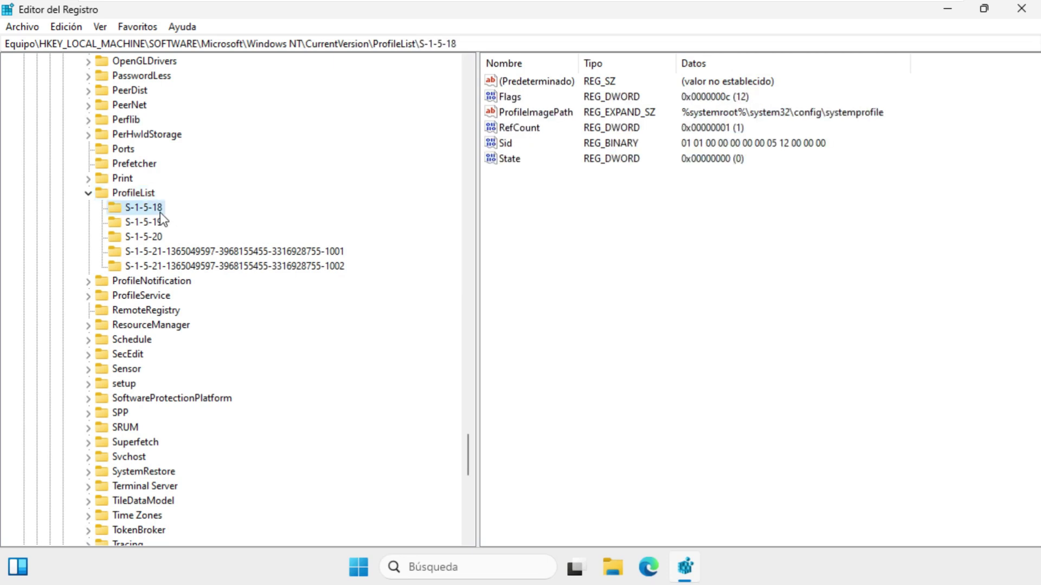
{"action": "left_click", "coordinate": [160, 223]}
{"action": "left_click", "coordinate": [158, 237]}
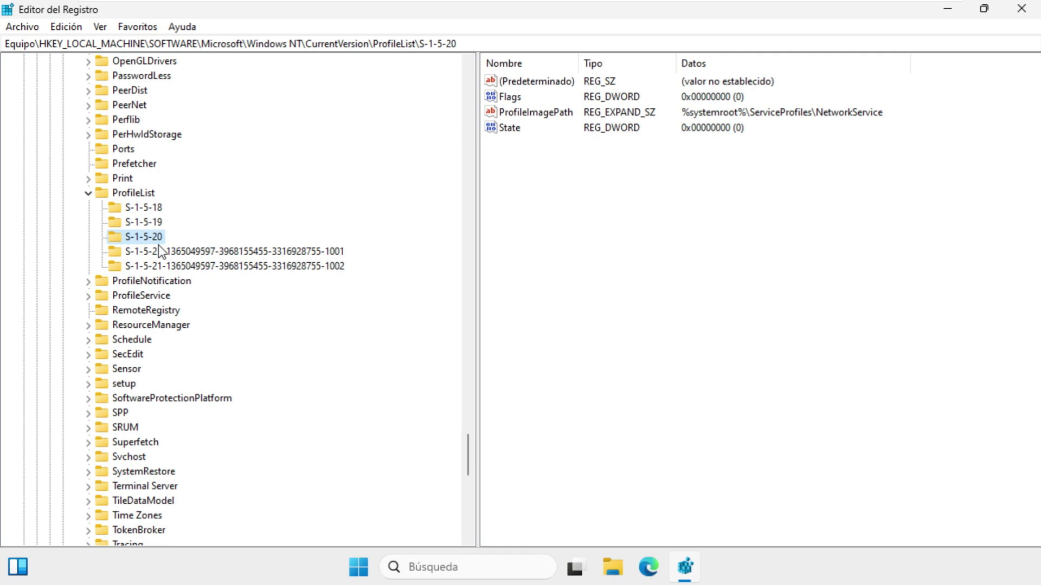
Compare the -1001 and -1002 profile keys, settling on -1001 with State 256
{"action": "left_click", "coordinate": [179, 253]}
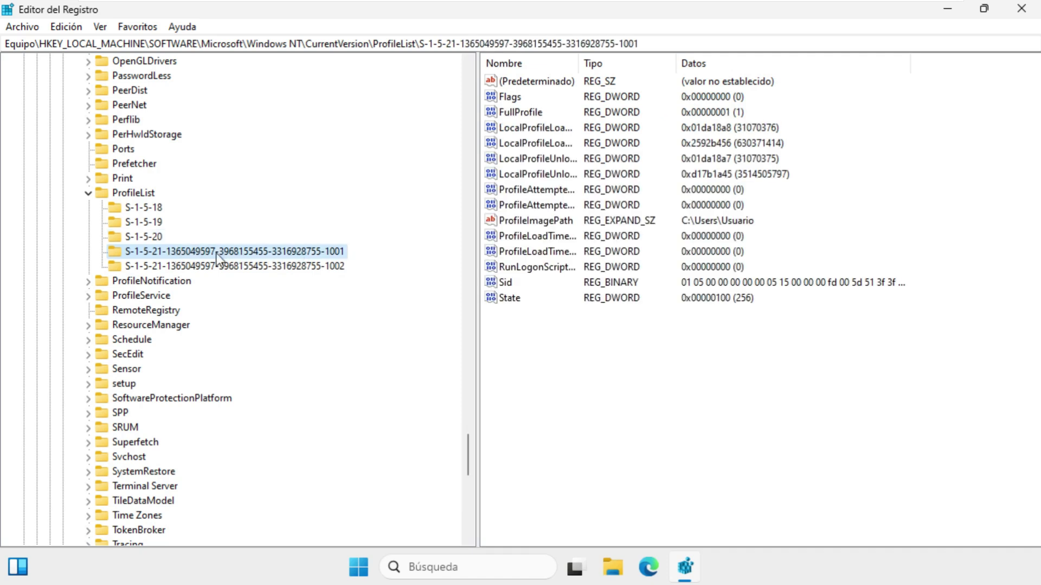
{"action": "left_click", "coordinate": [263, 263]}
{"action": "left_click", "coordinate": [263, 257]}
{"action": "left_click", "coordinate": [271, 261]}
{"action": "left_click", "coordinate": [272, 255]}
{"action": "left_click", "coordinate": [684, 223]}
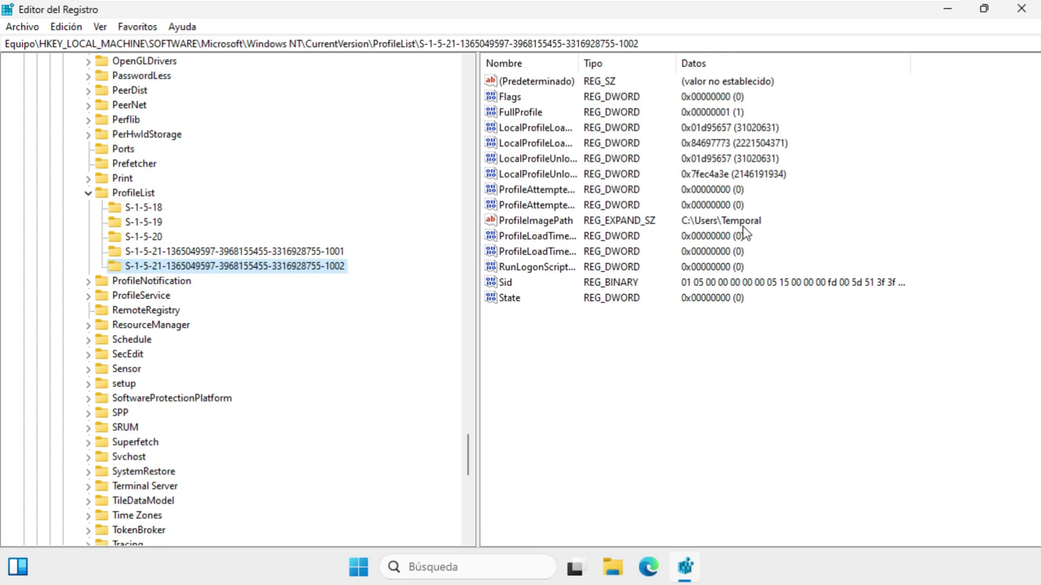
{"action": "left_click", "coordinate": [339, 253]}
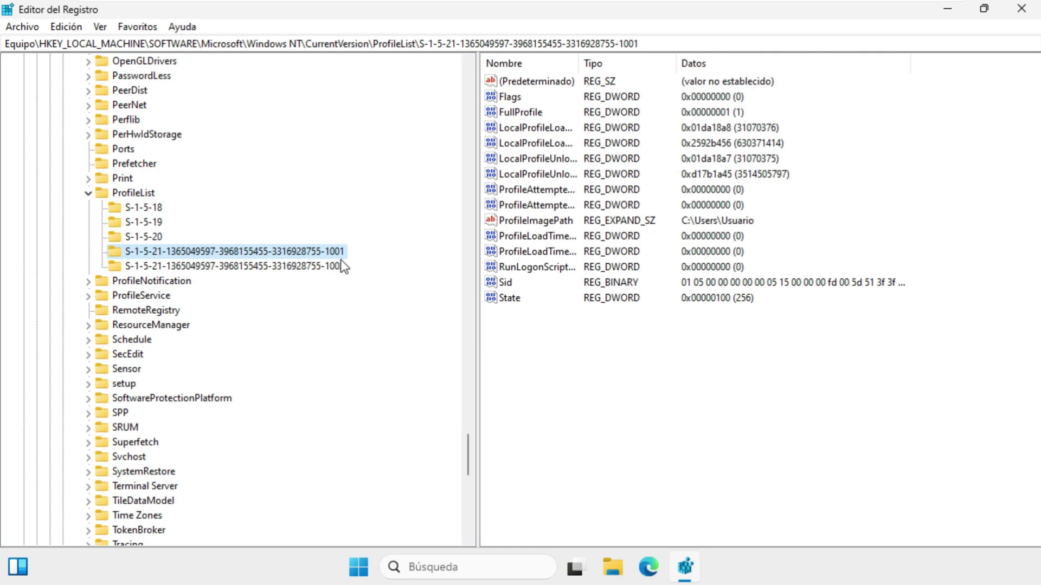
{"action": "left_click", "coordinate": [332, 266]}
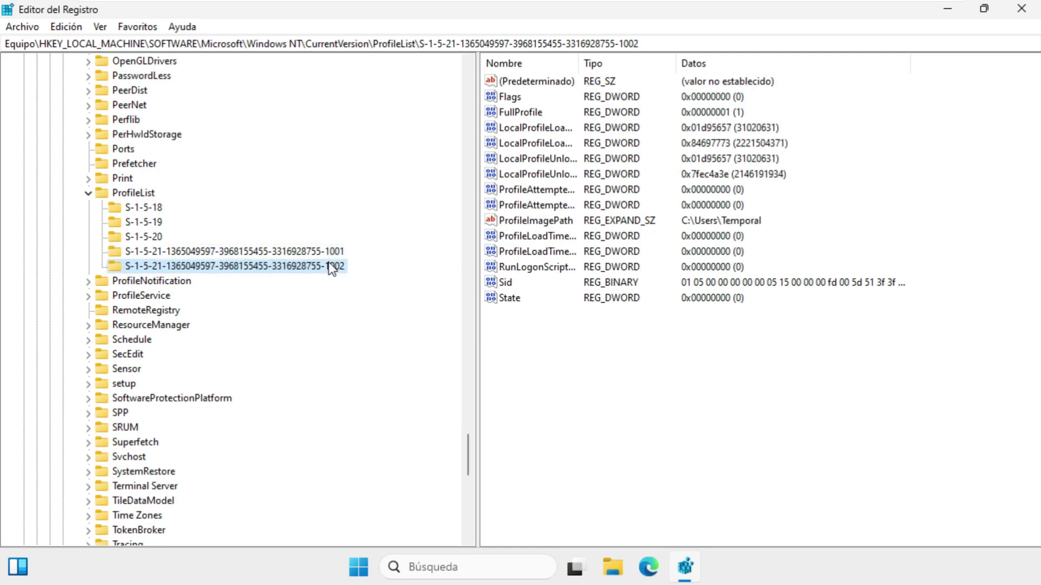
{"action": "left_click", "coordinate": [329, 257]}
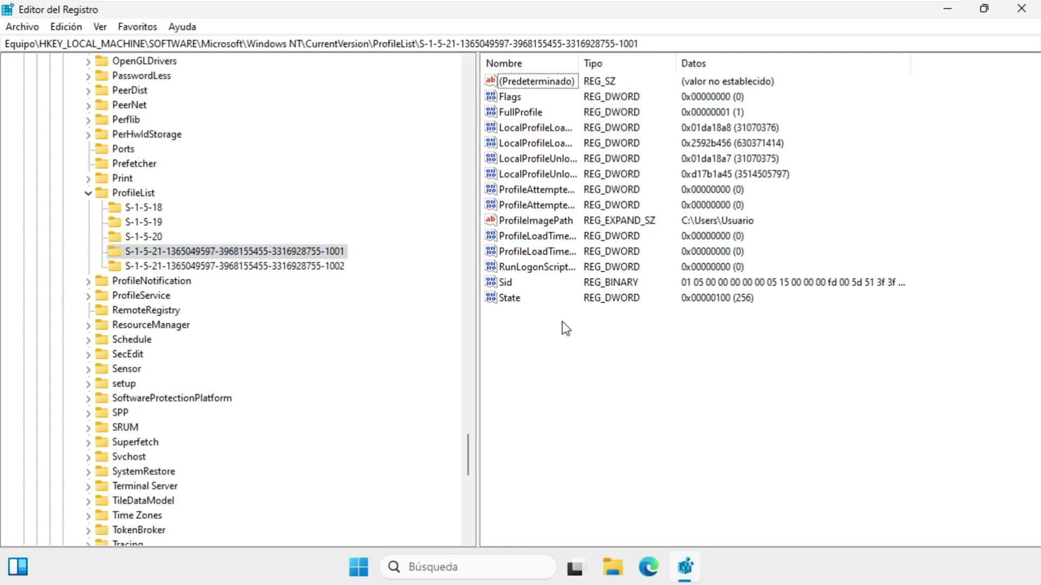
Change the -1001 key's State data from 100 to 0 in hexadecimal
{"action": "left_click", "coordinate": [509, 299]}
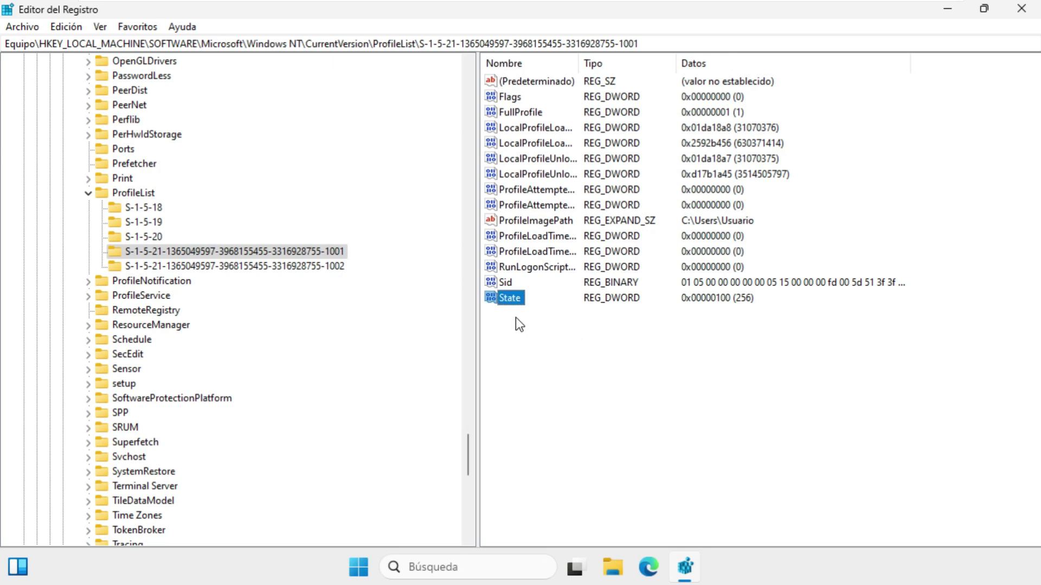
{"action": "double_click", "coordinate": [514, 303]}
{"action": "left_click", "coordinate": [85, 156]}
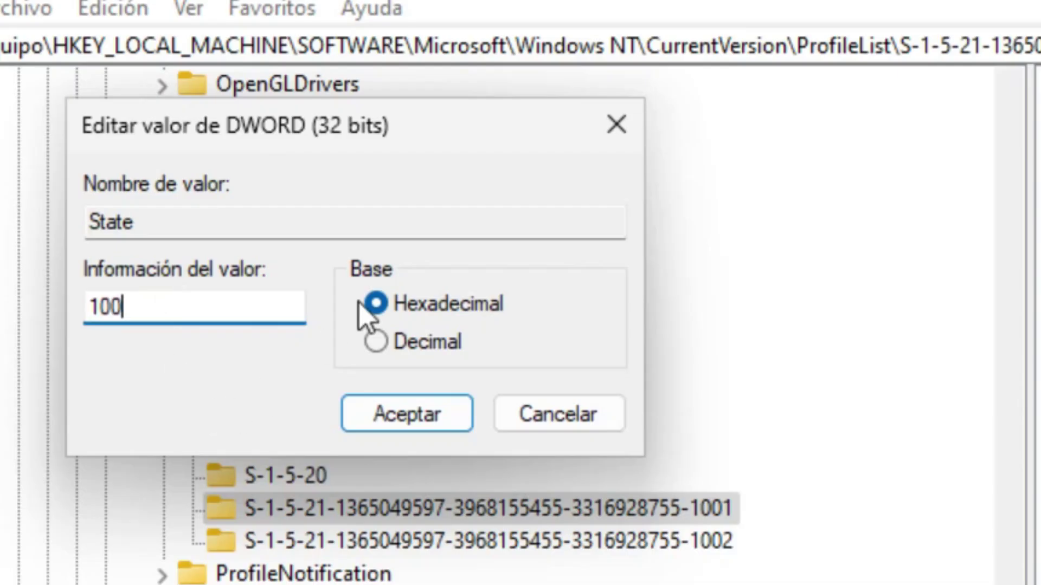
{"action": "key", "text": "BackSpace"}
{"action": "key", "text": "BackSpace"}
{"action": "key", "text": "BackSpace"}
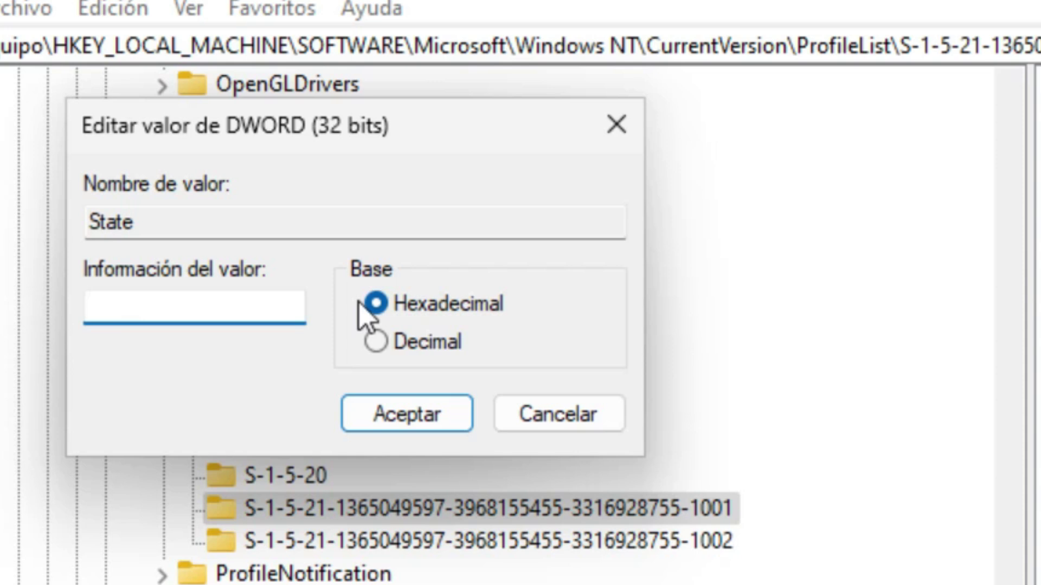
{"action": "type", "text": "0"}
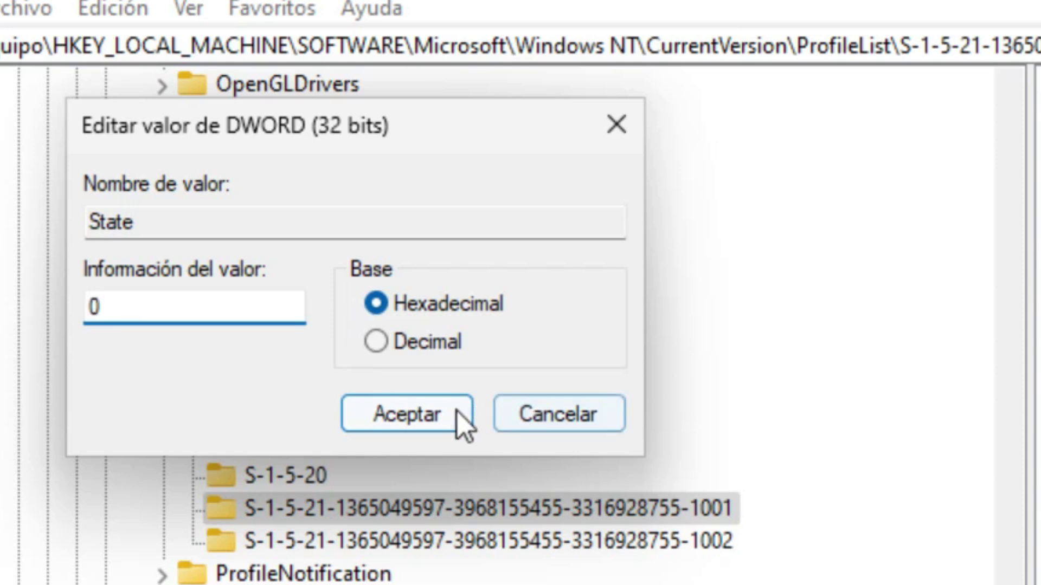
{"action": "left_click", "coordinate": [457, 414]}
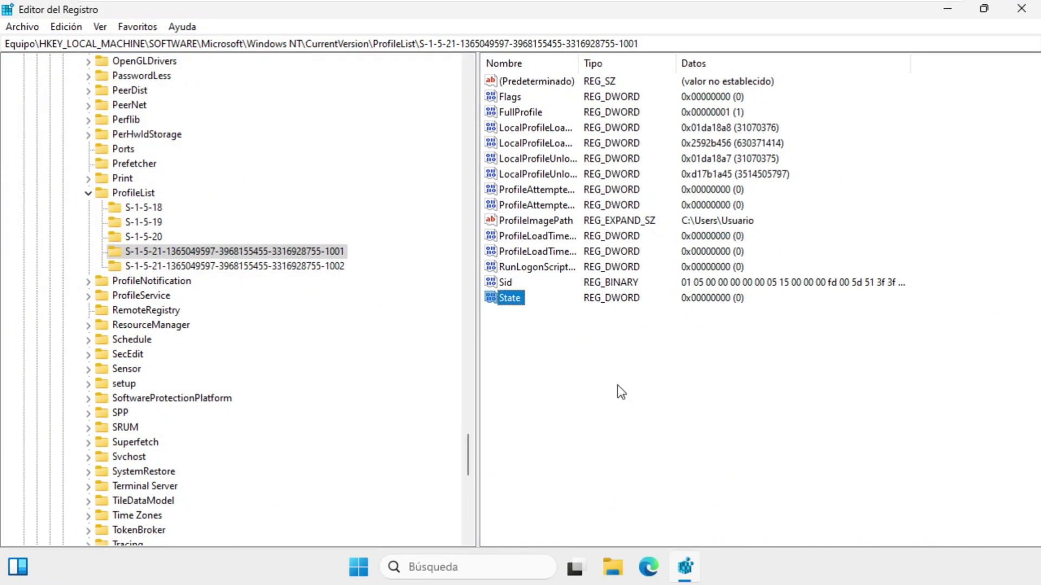
Check the -1002 and -1001.bak keys, then return to -1001 showing State 0
{"action": "left_click", "coordinate": [291, 267]}
{"action": "left_click", "coordinate": [291, 254]}
{"action": "left_click", "coordinate": [334, 267]}
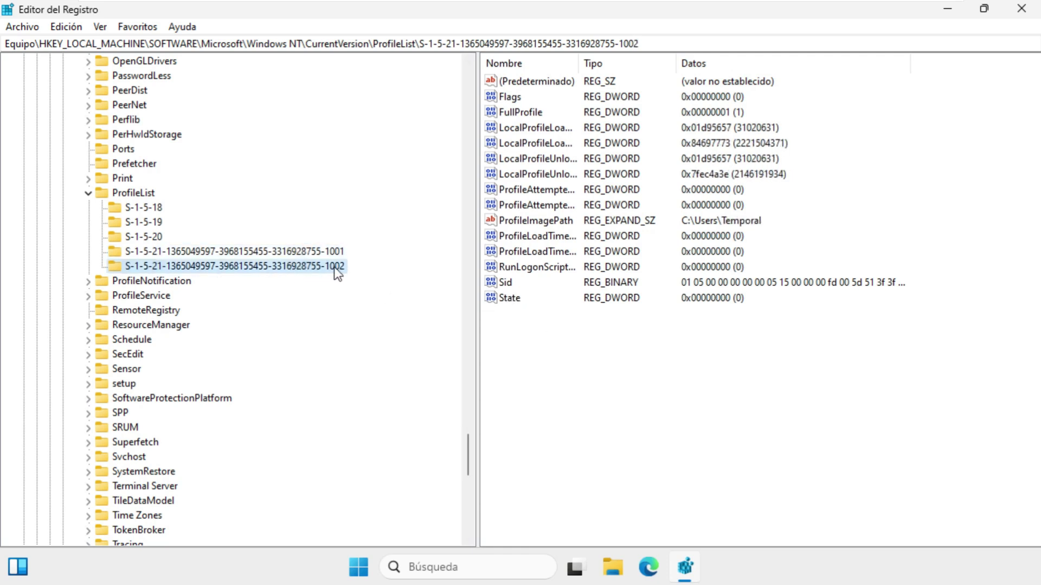
{"action": "left_click", "coordinate": [334, 280]}
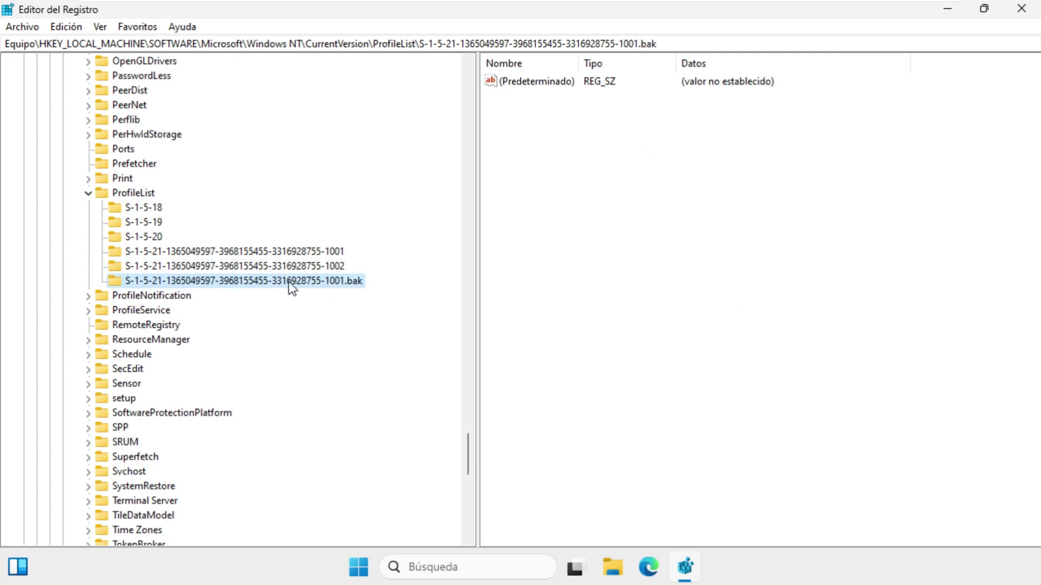
{"action": "left_click", "coordinate": [304, 253]}
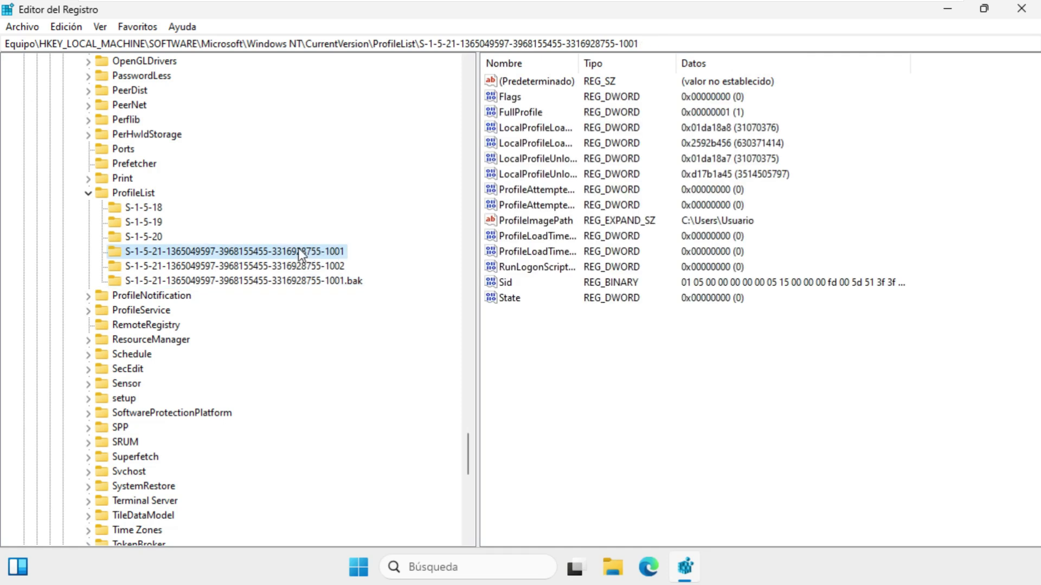
{"action": "left_click", "coordinate": [655, 388]}
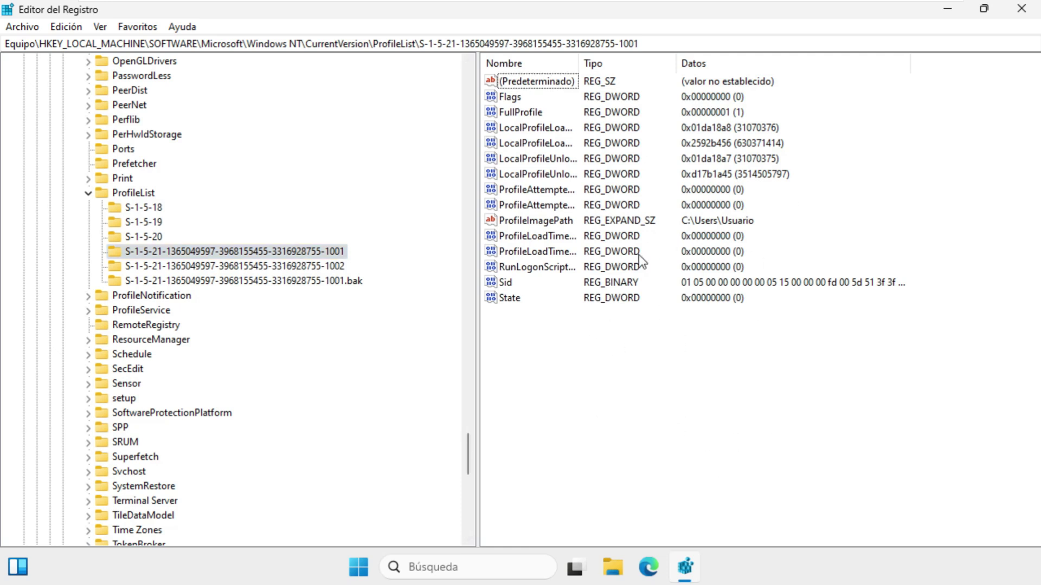
Add a 32-bit DWORD named RefCount with data 0 to the -1001 key
{"action": "right_click", "coordinate": [560, 369]}
{"action": "mouse_move", "coordinate": [581, 373]}
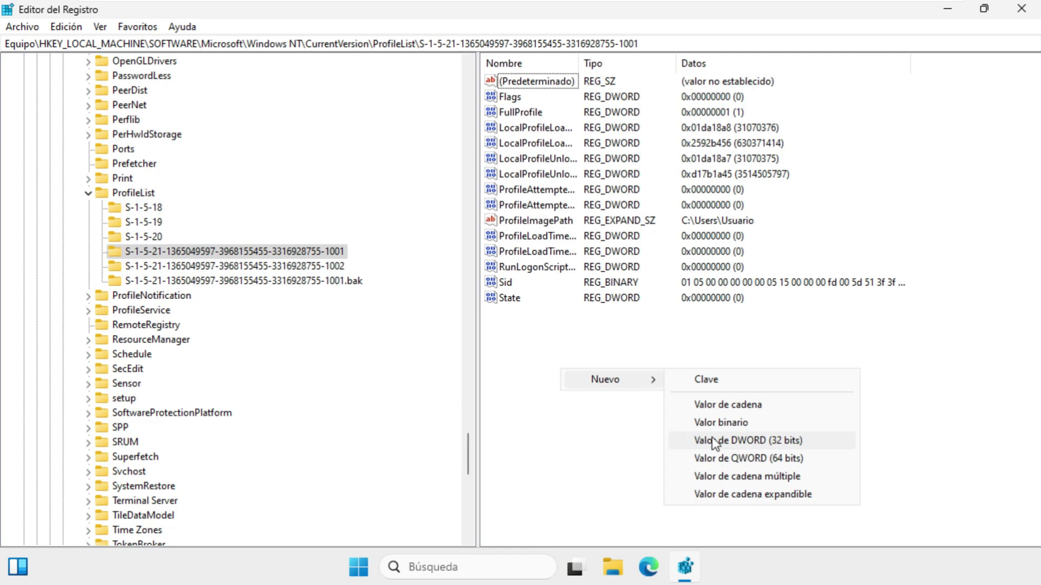
{"action": "left_click", "coordinate": [711, 437]}
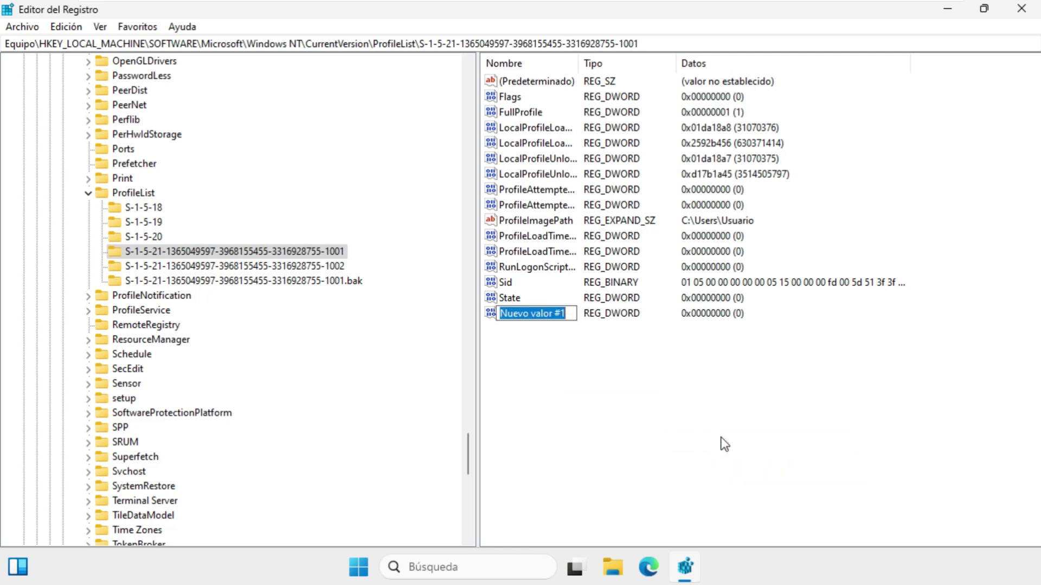
{"action": "type", "text": "RefCount"}
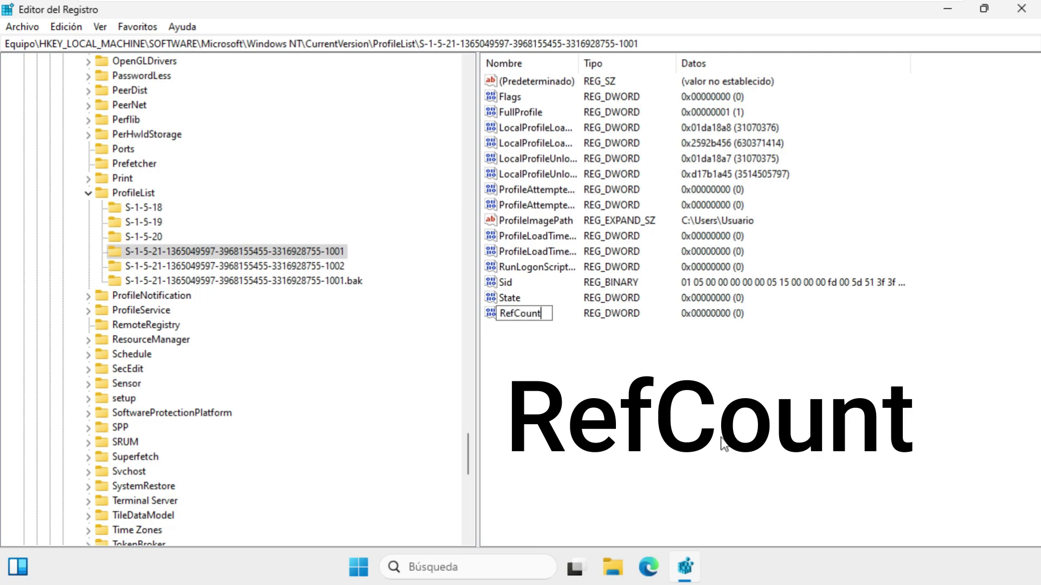
{"action": "key", "text": "Return"}
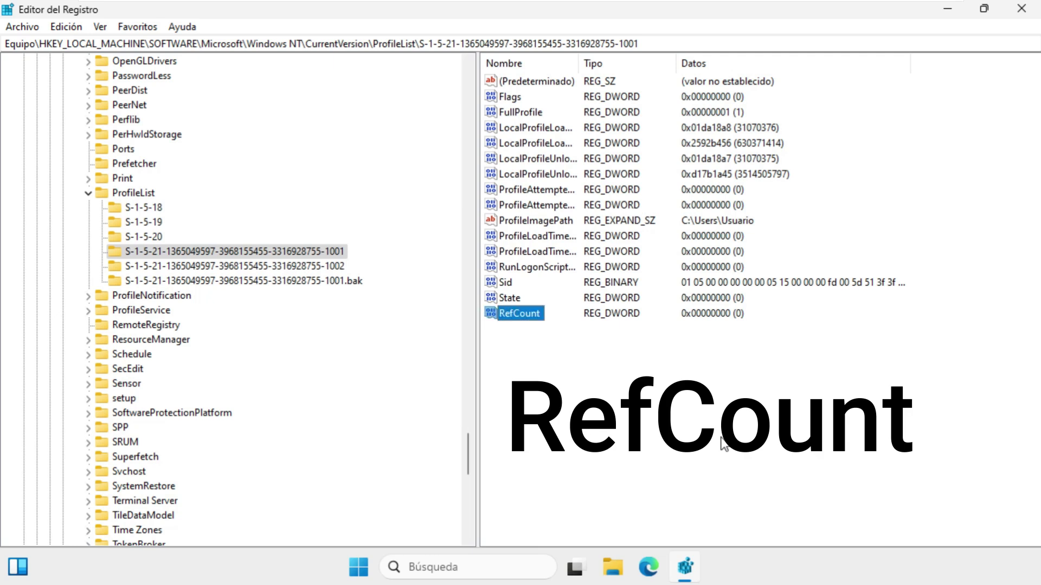
{"action": "double_click", "coordinate": [525, 320]}
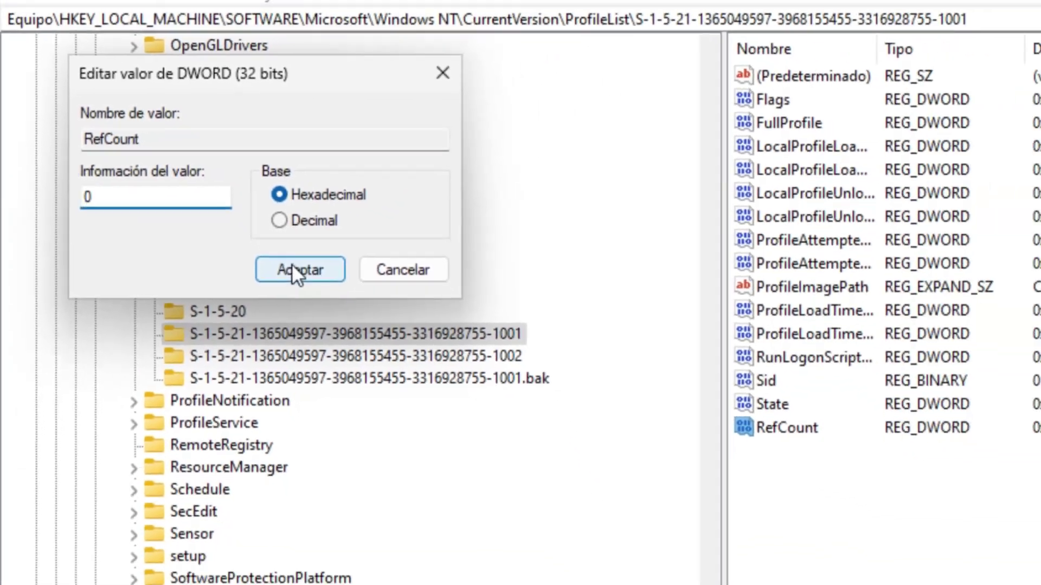
{"action": "left_click", "coordinate": [420, 341]}
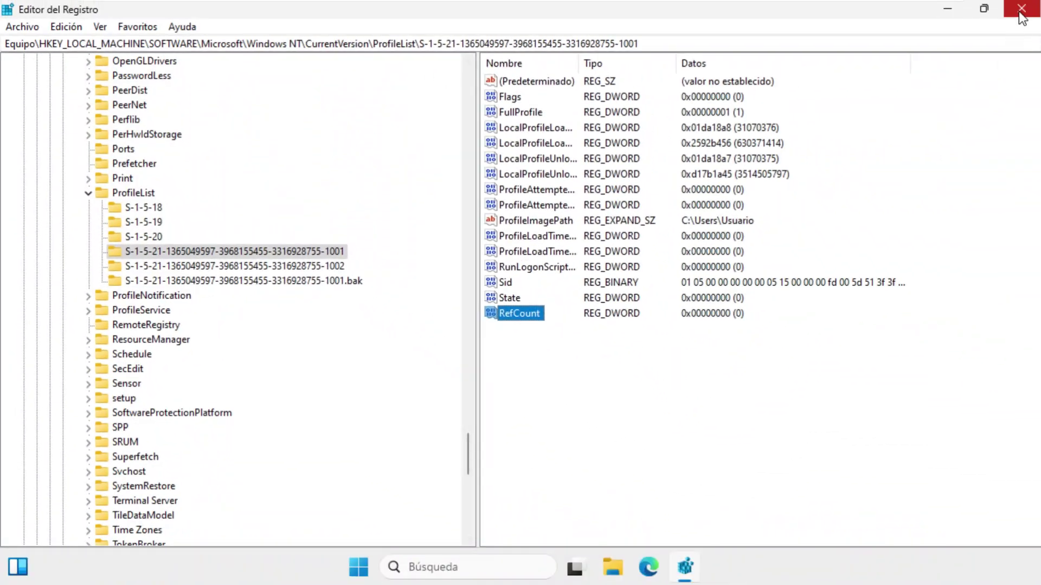
Close Registry Editor, restart Windows from Start > Power > Reiniciar, and reach the sign-in screen
{"action": "left_click", "coordinate": [1021, 9]}
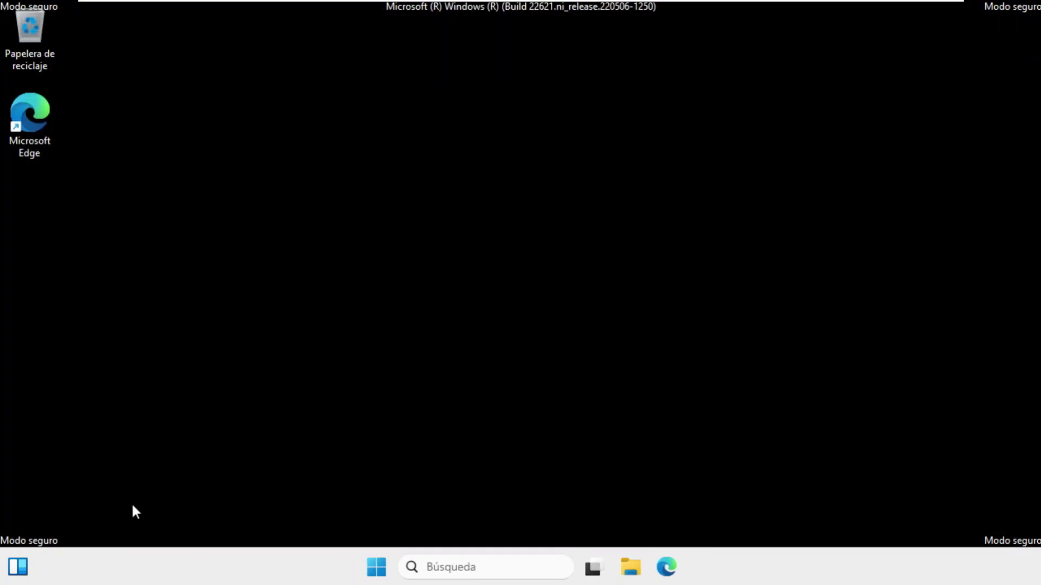
{"action": "left_click", "coordinate": [378, 558]}
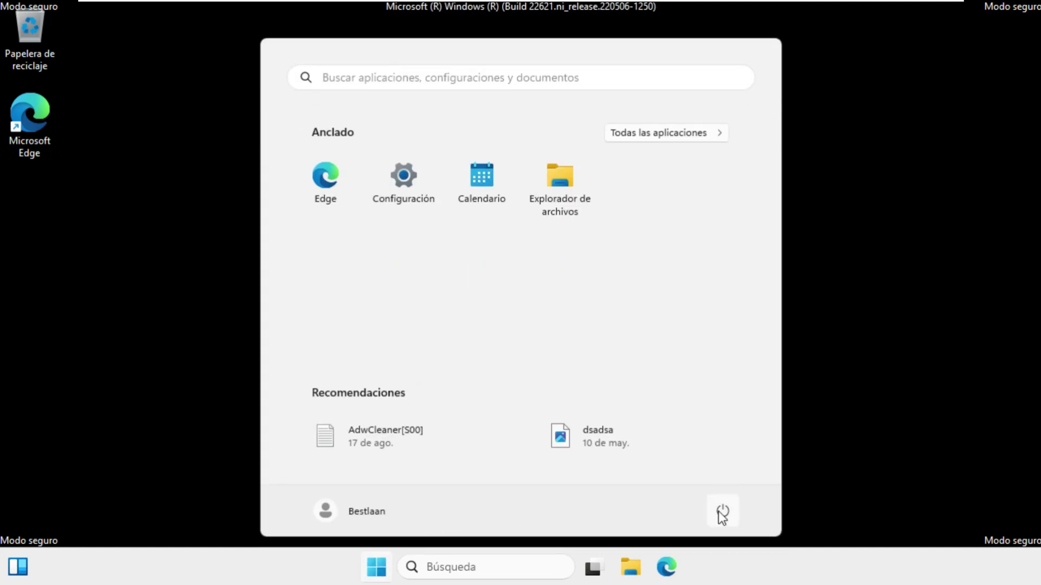
{"action": "left_click", "coordinate": [721, 513]}
{"action": "left_click", "coordinate": [742, 474]}
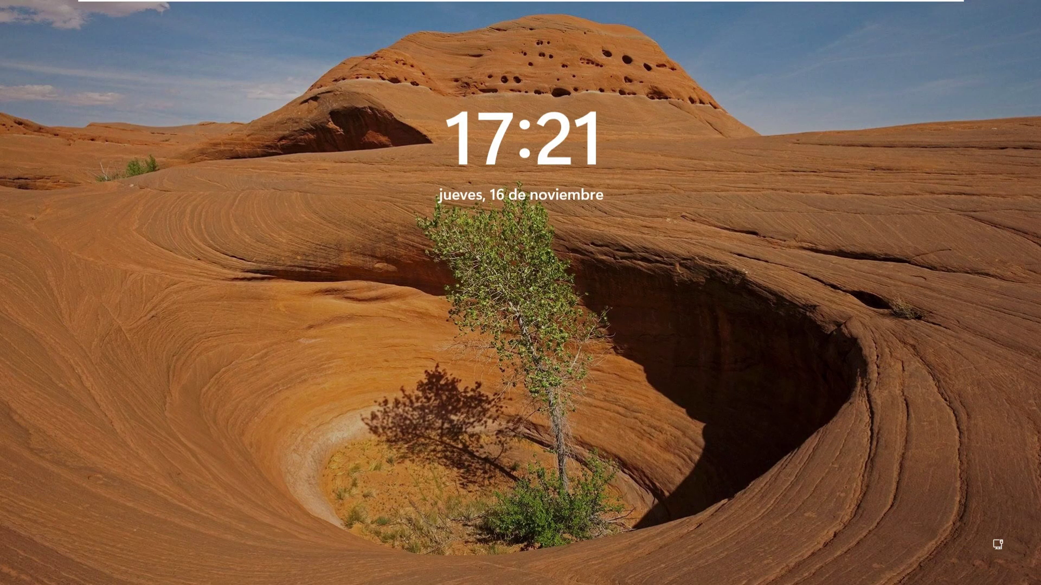
{"action": "key", "text": "space"}
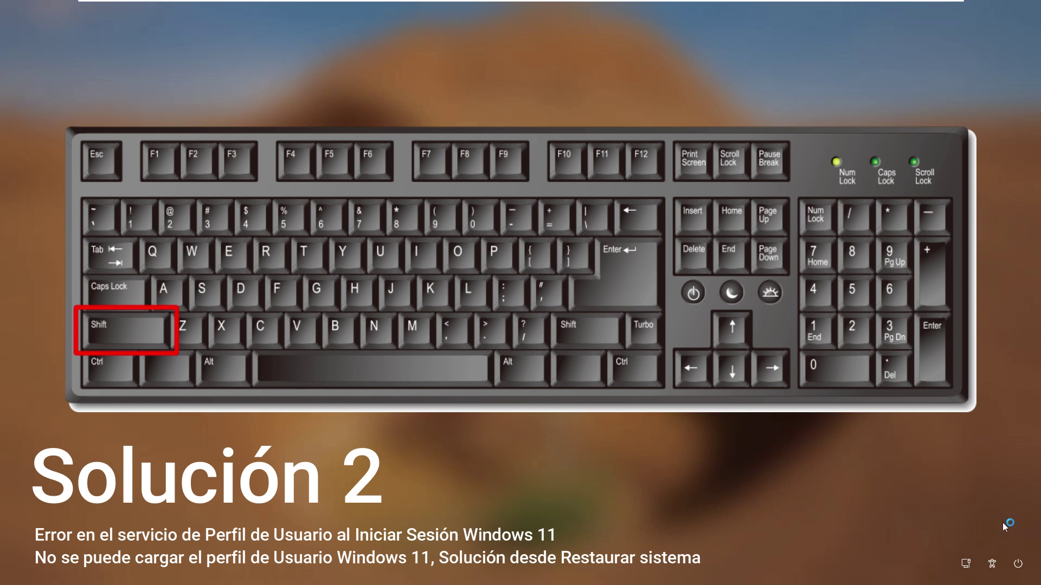
Reboot into recovery and launch Solucionar problemas > Opciones avanzadas > Restaurar sistema
{"action": "left_click", "coordinate": [1019, 566]}
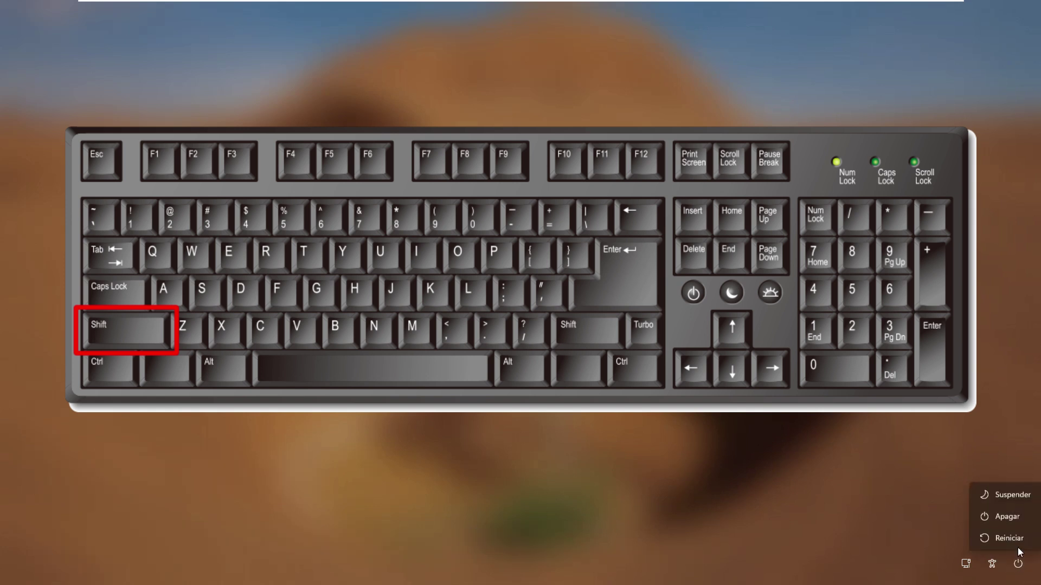
{"action": "left_click", "coordinate": [1017, 547], "text": "shift"}
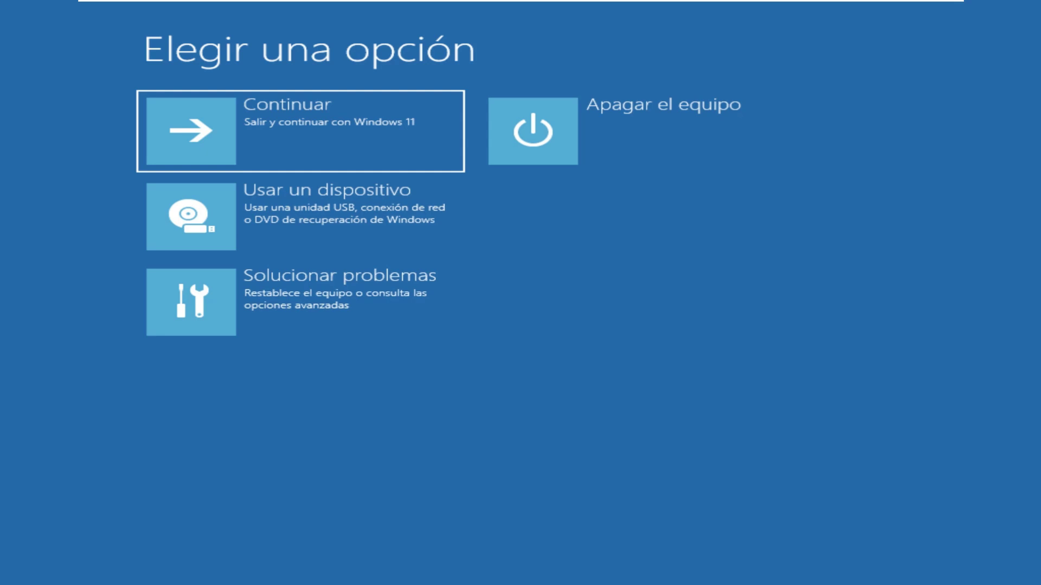
{"action": "left_click", "coordinate": [304, 304]}
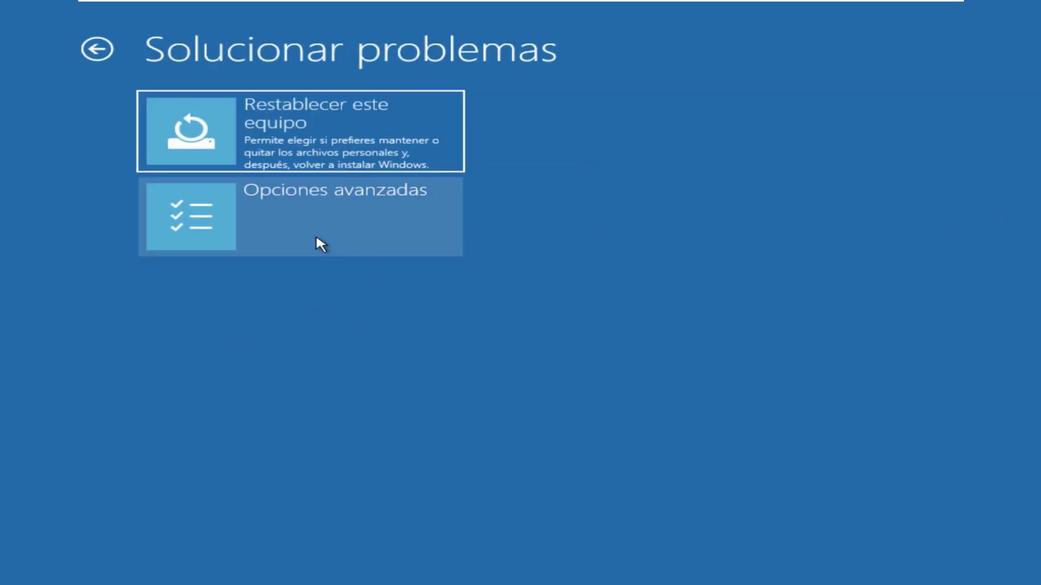
{"action": "left_click", "coordinate": [316, 235]}
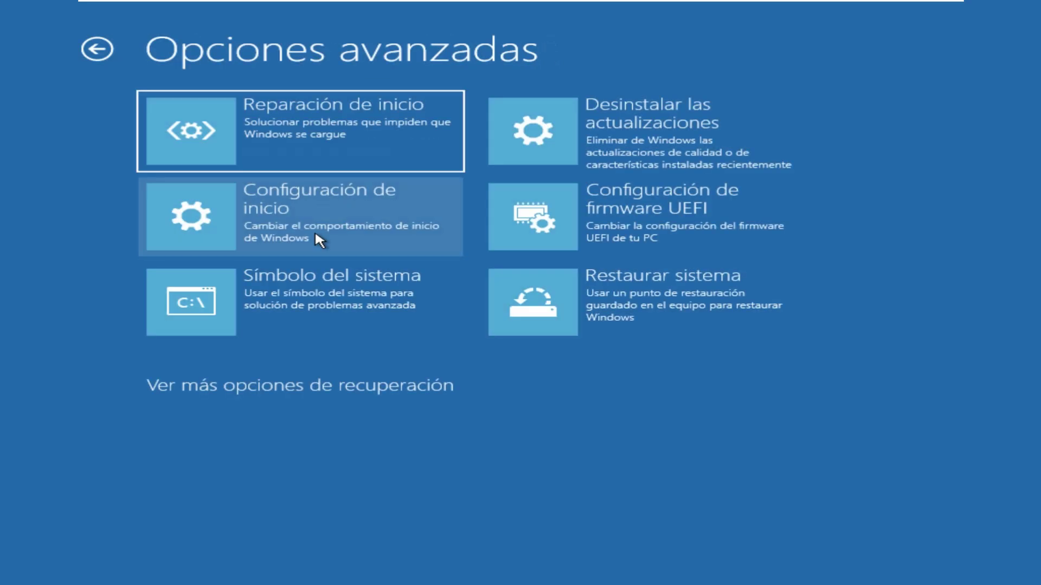
{"action": "left_click", "coordinate": [655, 317]}
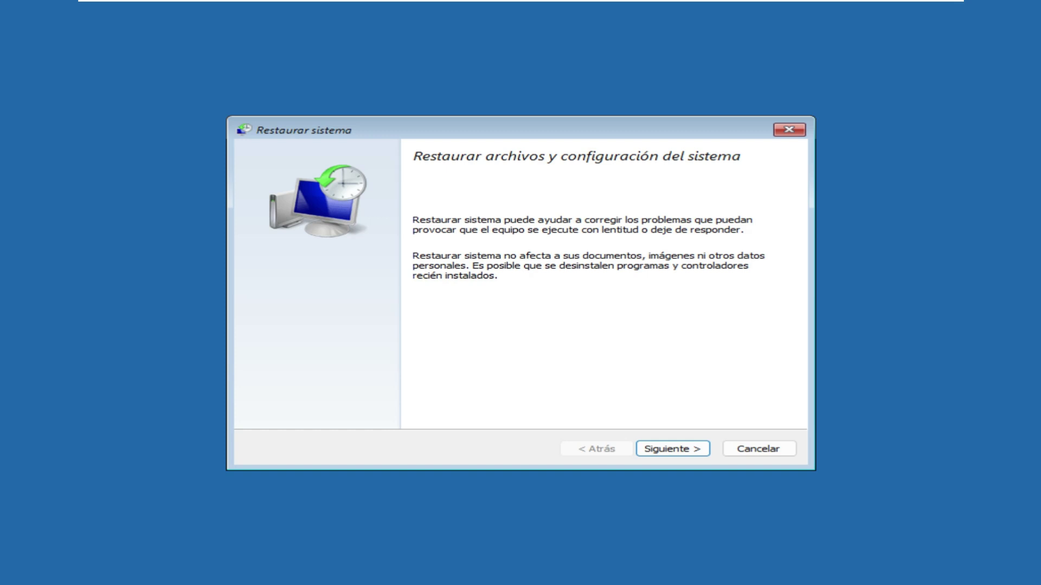
Restore the system to the 16/11/2023 17:04:11 restore point and confirm the warning
{"action": "left_click", "coordinate": [697, 451]}
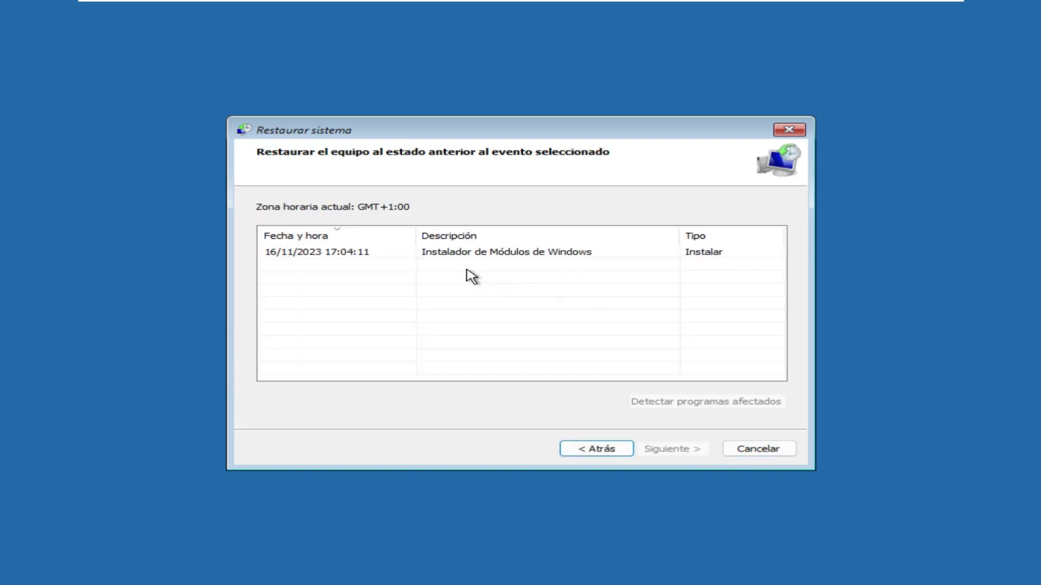
{"action": "left_click", "coordinate": [385, 257]}
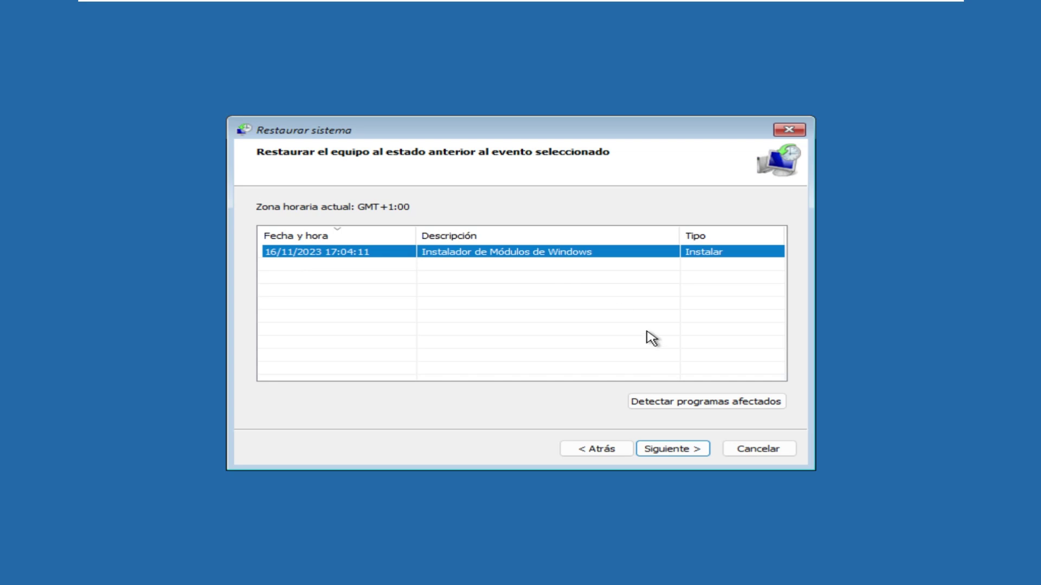
{"action": "left_click", "coordinate": [672, 449]}
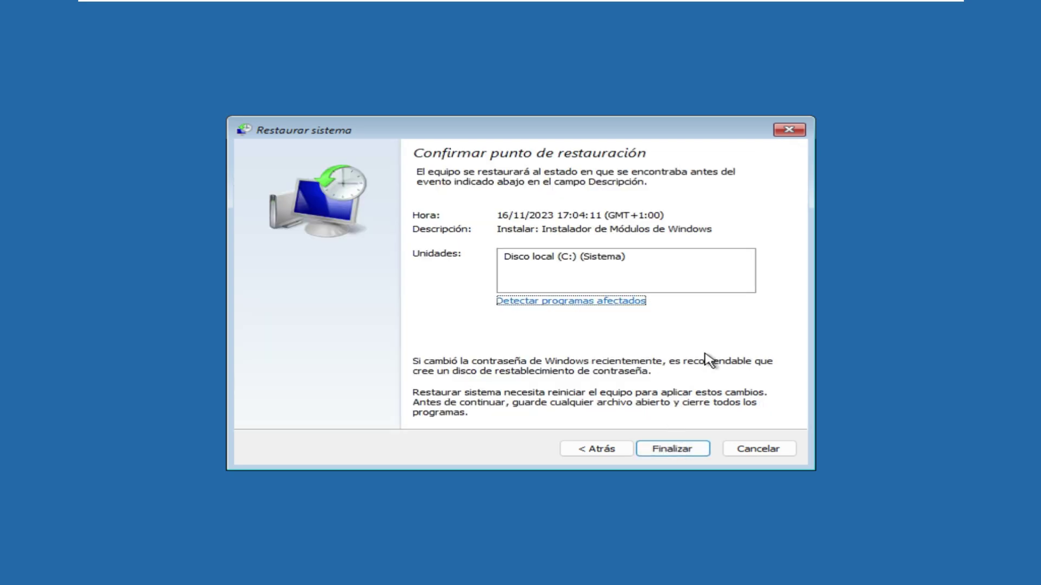
{"action": "left_click", "coordinate": [664, 447]}
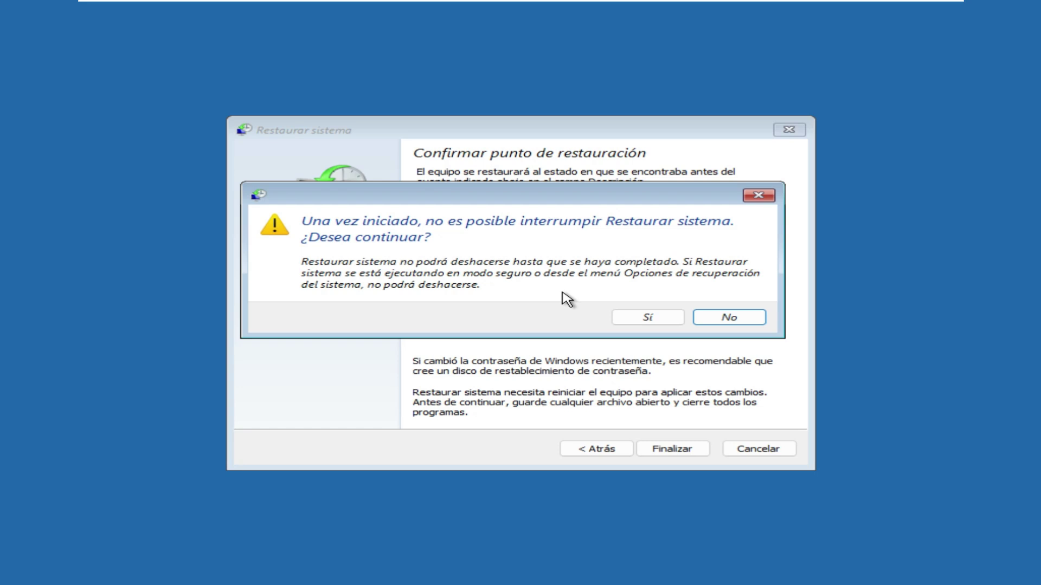
{"action": "left_click", "coordinate": [624, 318]}
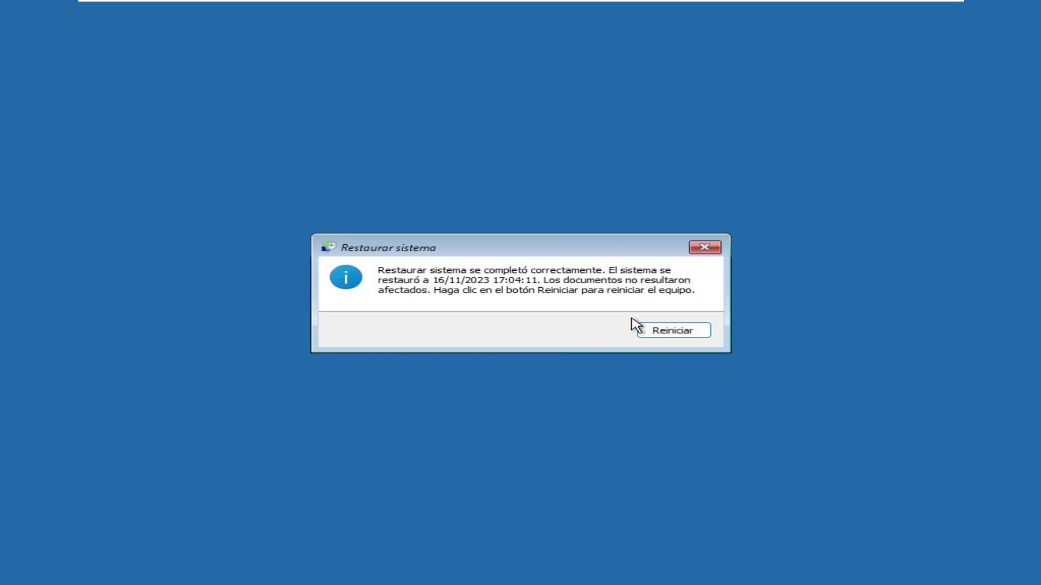
Restart the computer from the restore-completed message
{"action": "left_click", "coordinate": [688, 331]}
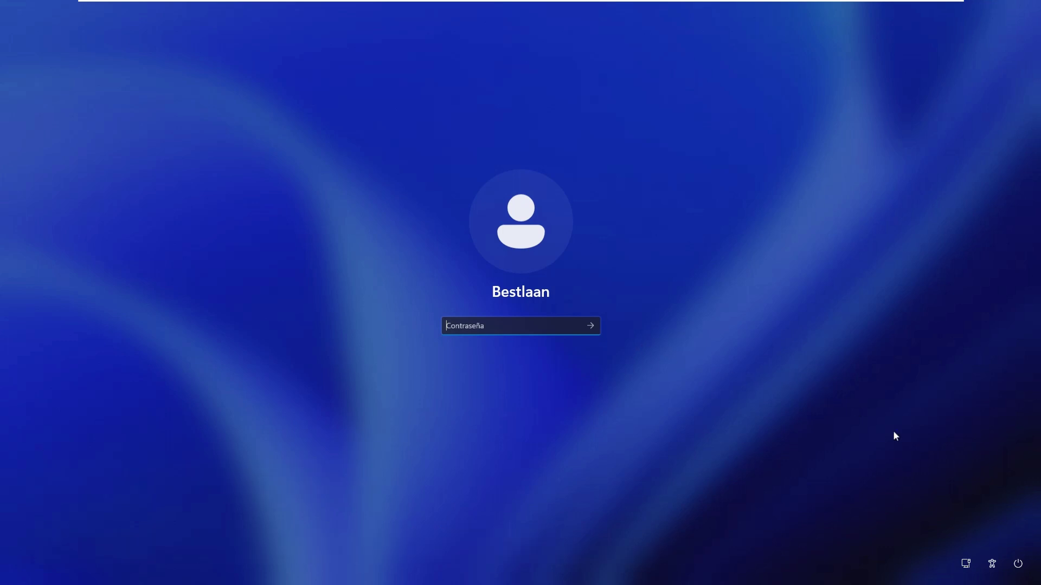
Reboot through recovery Startup Settings (Configuración de inicio) and type the account password at sign-in
{"action": "left_click", "coordinate": [1017, 564]}
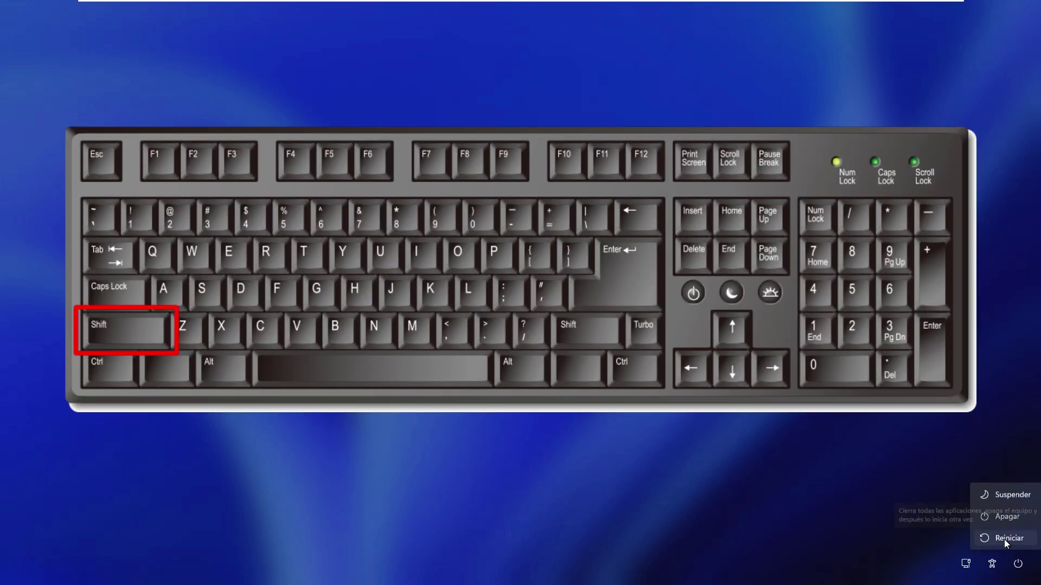
{"action": "left_click", "coordinate": [1004, 538], "text": "shift"}
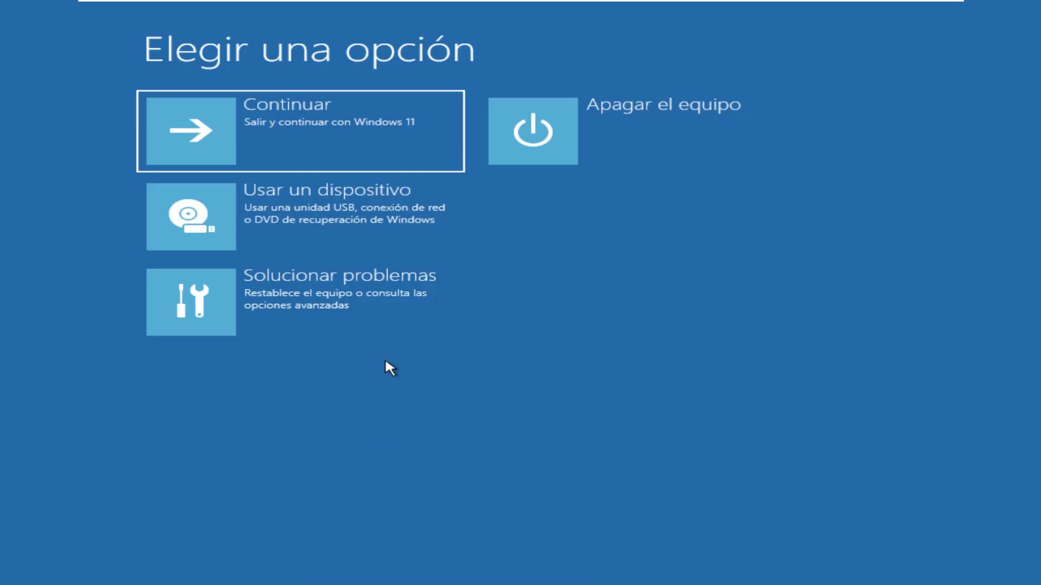
{"action": "left_click", "coordinate": [315, 295]}
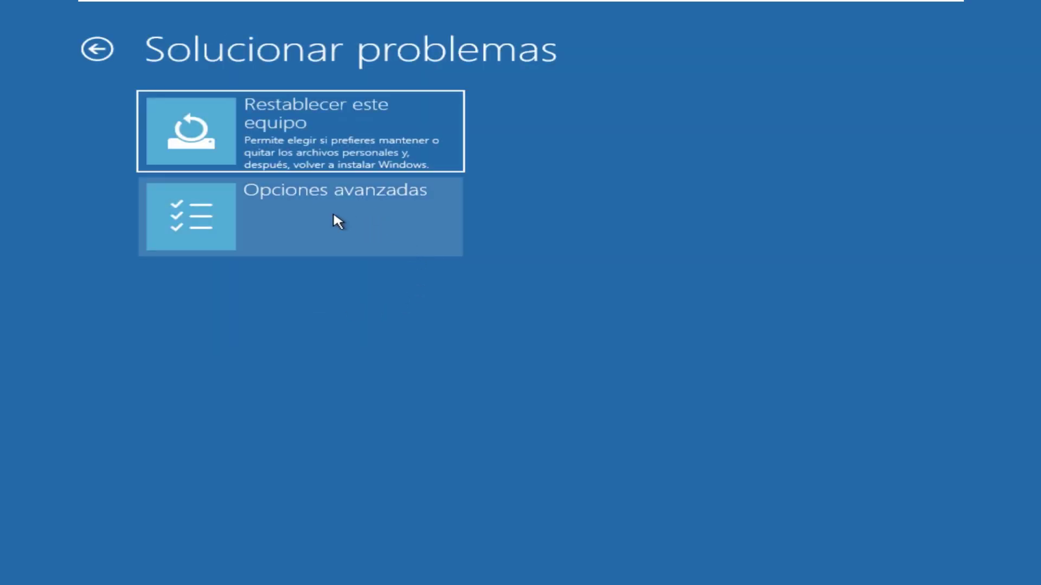
{"action": "left_click", "coordinate": [336, 227]}
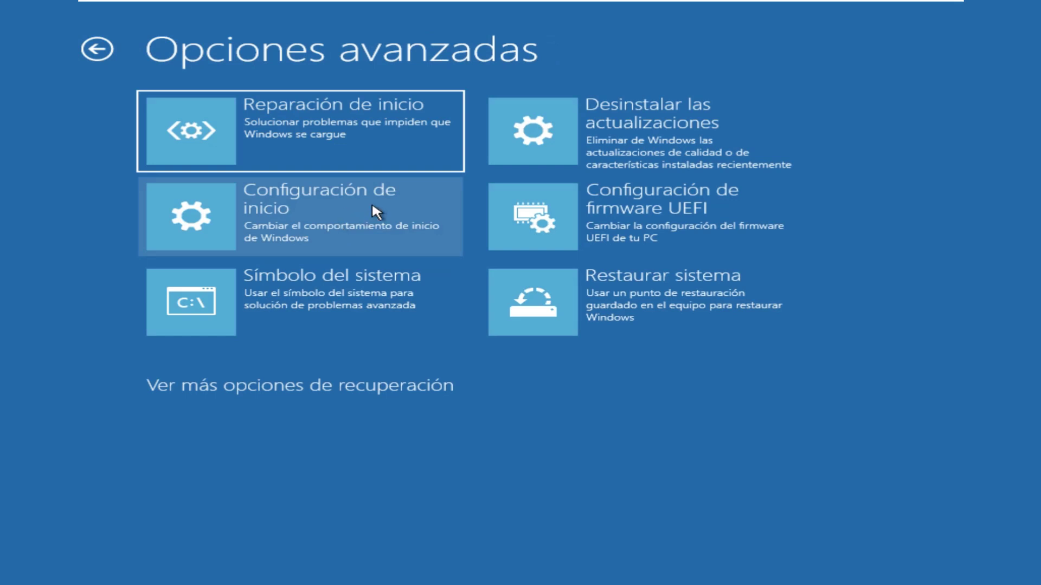
{"action": "left_click", "coordinate": [320, 223]}
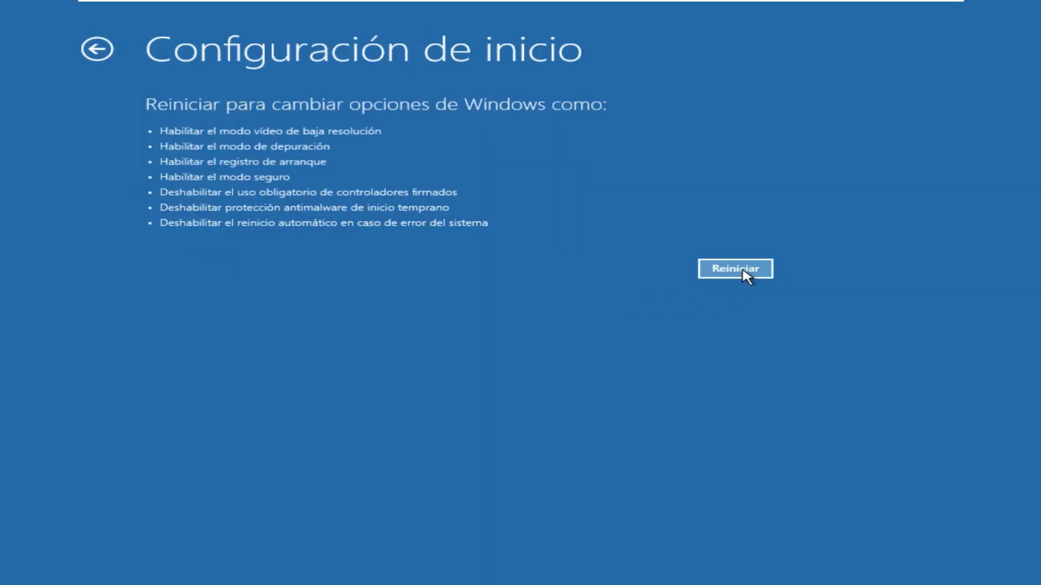
{"action": "left_click", "coordinate": [743, 271]}
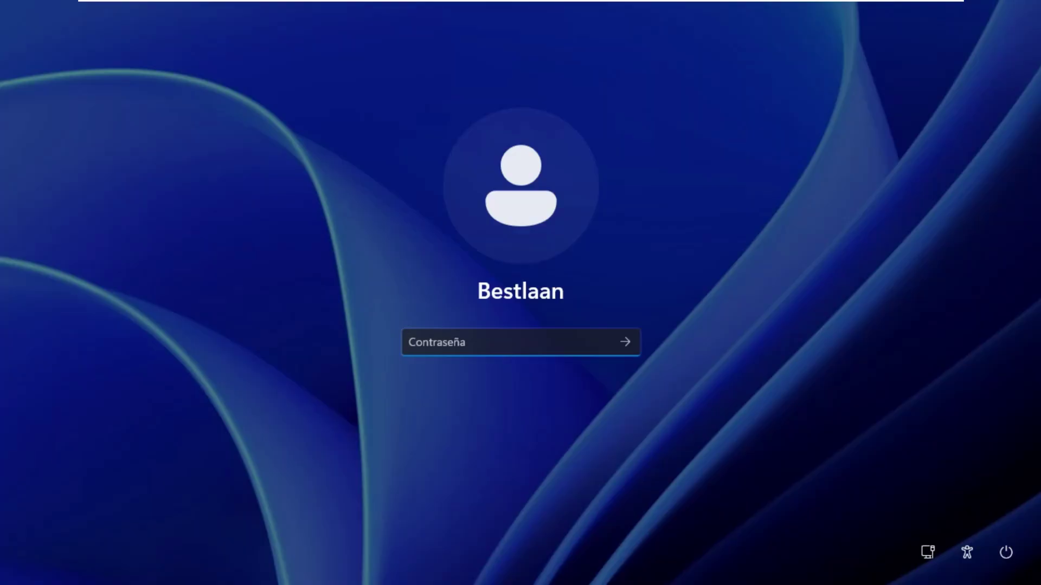
{"action": "type", "text": "1234"}
Submit the password to sign in, then open the Run (Ejecutar) box
{"action": "key", "text": "Return"}
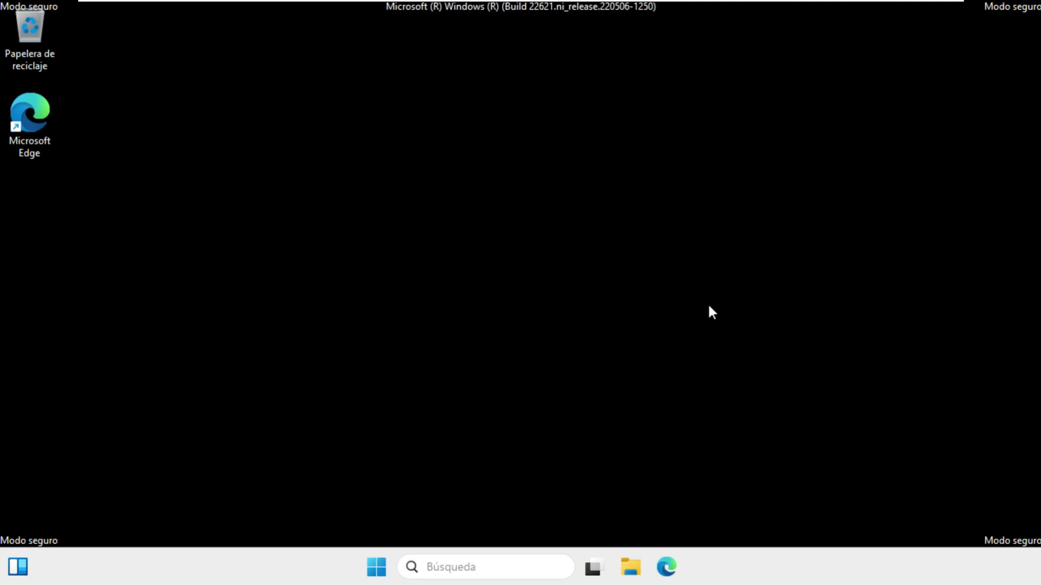
{"action": "key", "text": "super+r"}
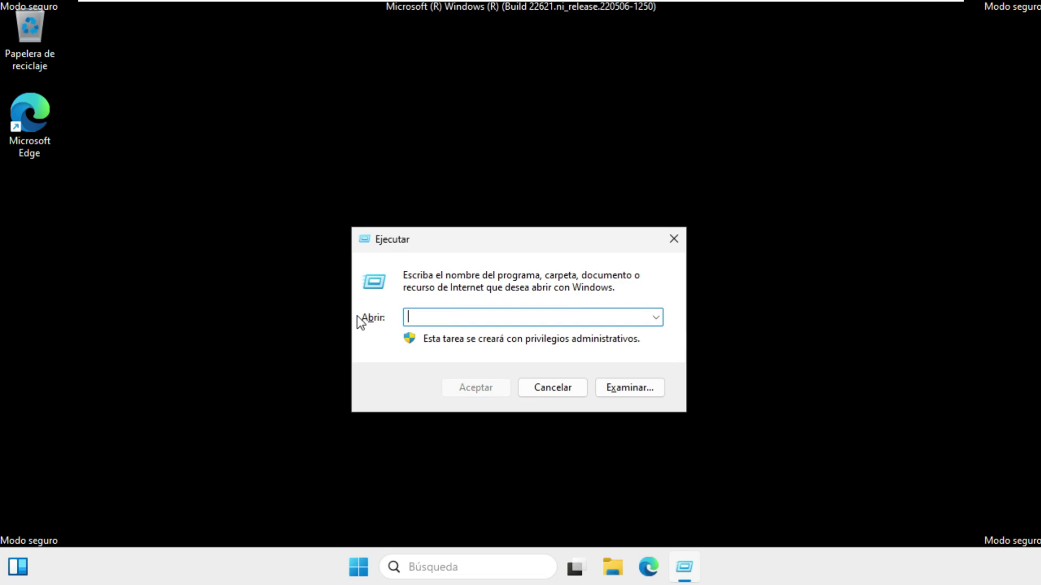
Launch cmd as administrator from Run and type 'net user' at the prompt
{"action": "type", "text": "cmd"}
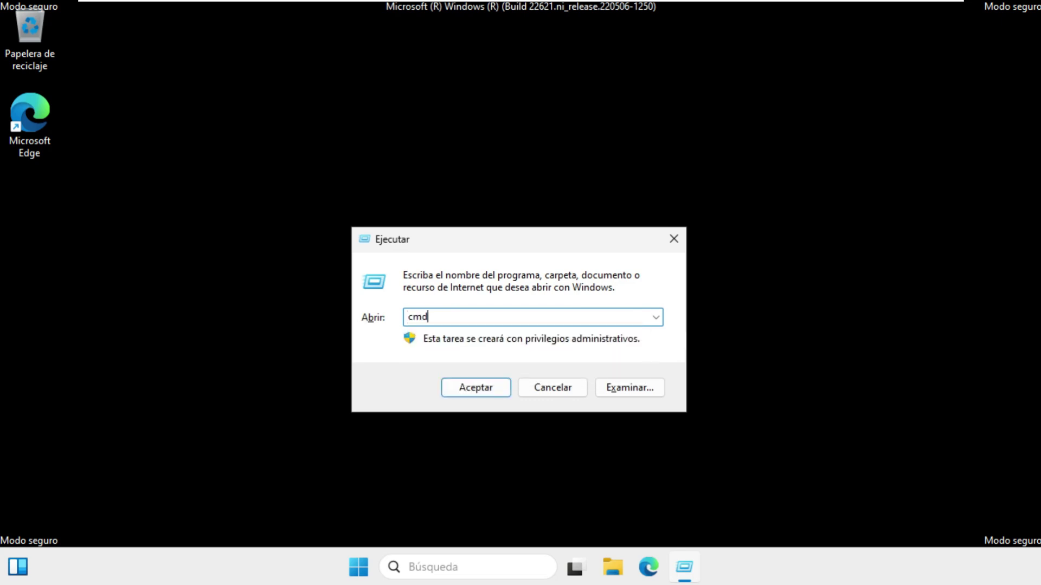
{"action": "key", "text": "Return"}
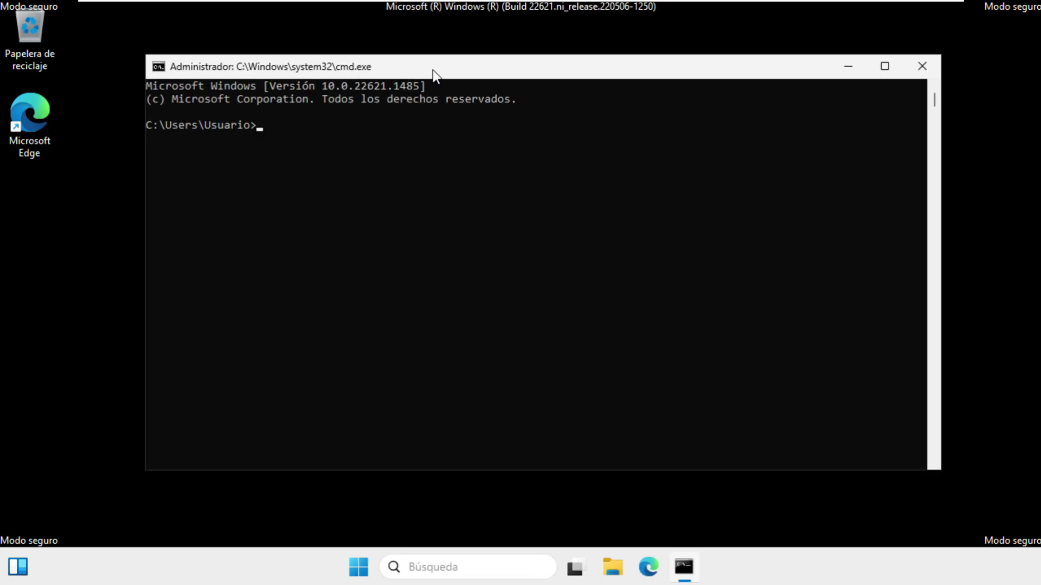
{"action": "type", "text": "net user /add BestlaanPruebas 1234"}
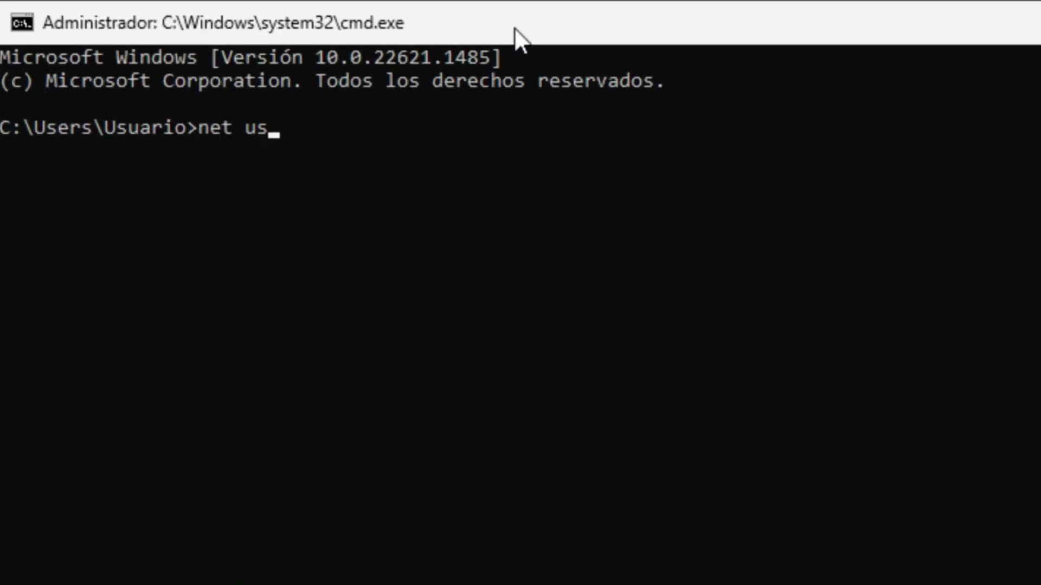
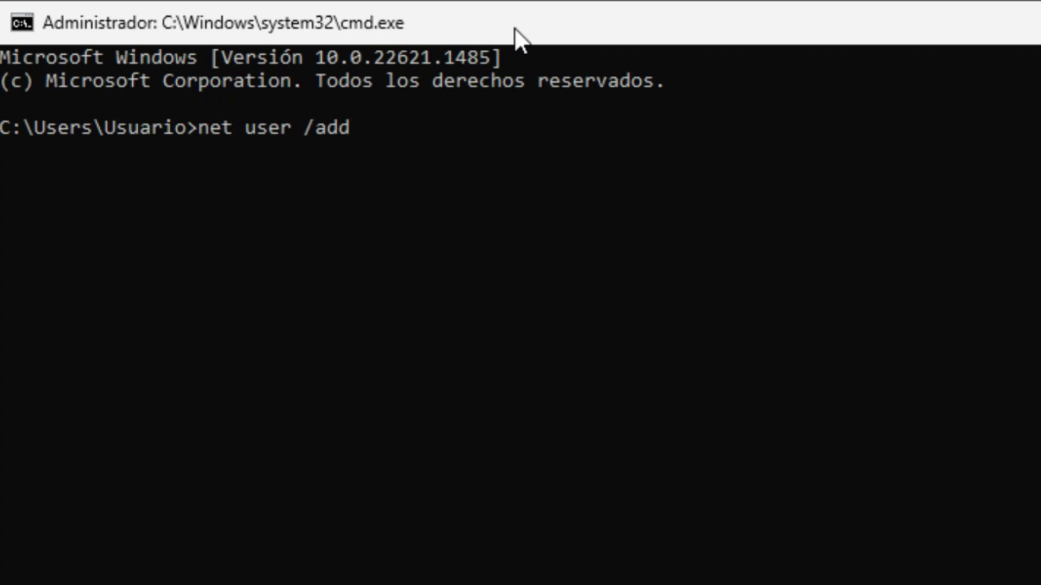
Run net user /add with the new username and a password, then start typing net localgroup
{"action": "type", "text": "BestlaanPruebas"}
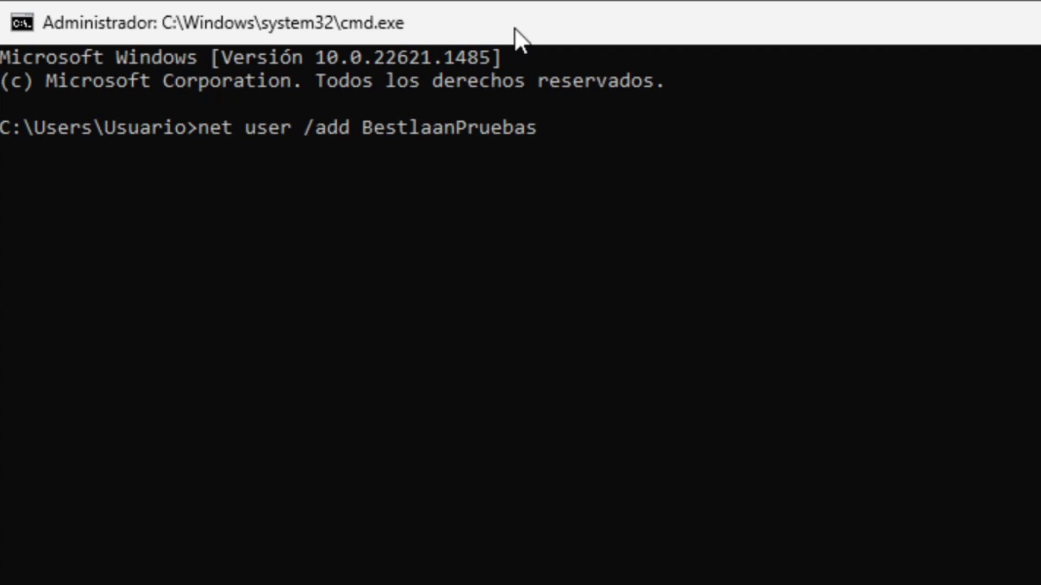
{"action": "type", "text": "1234"}
{"action": "key", "text": "Return"}
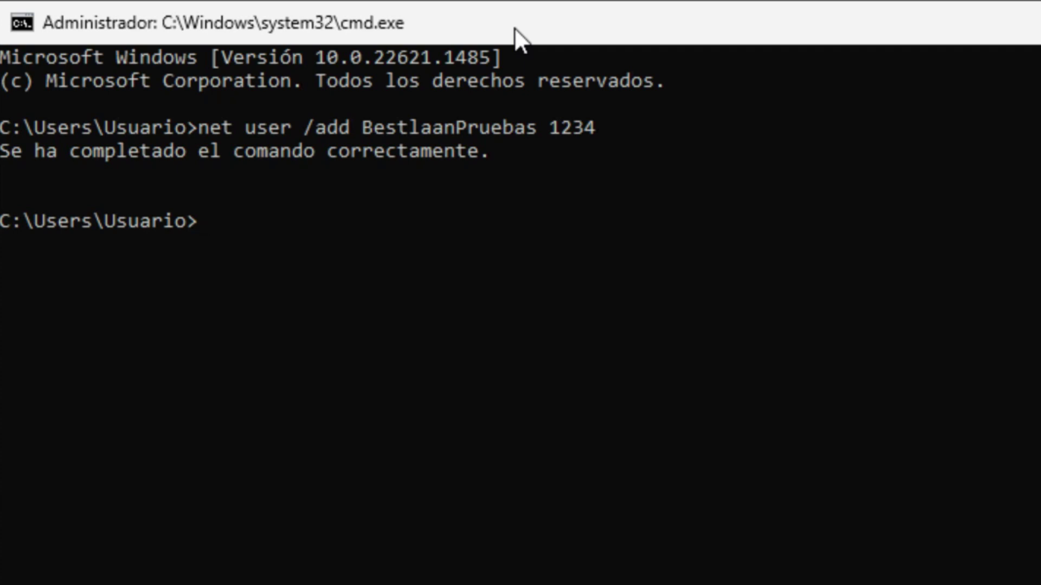
{"action": "type", "text": "net localgroup administradores BestlaanPruebas /add"}
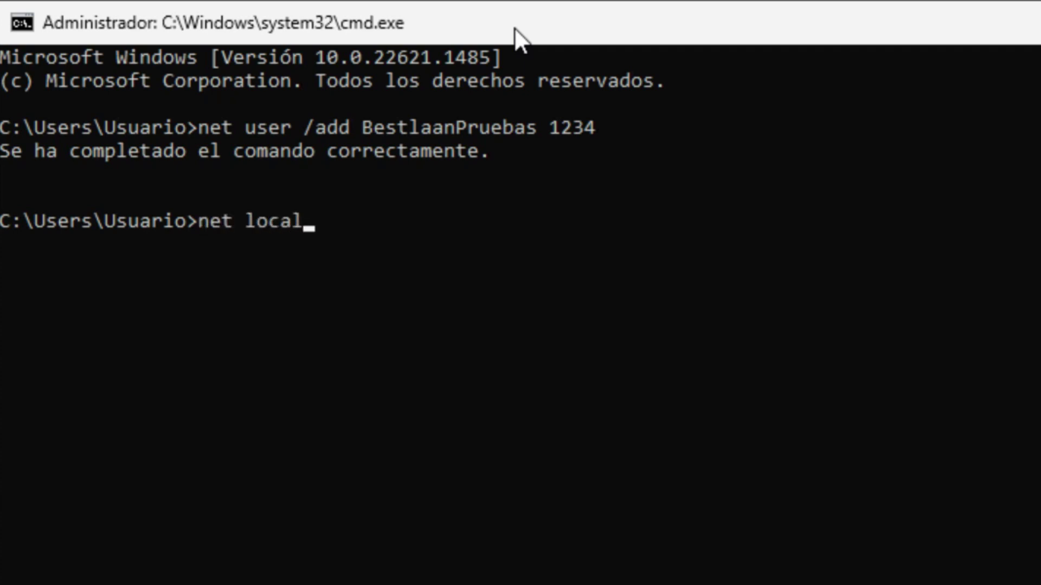
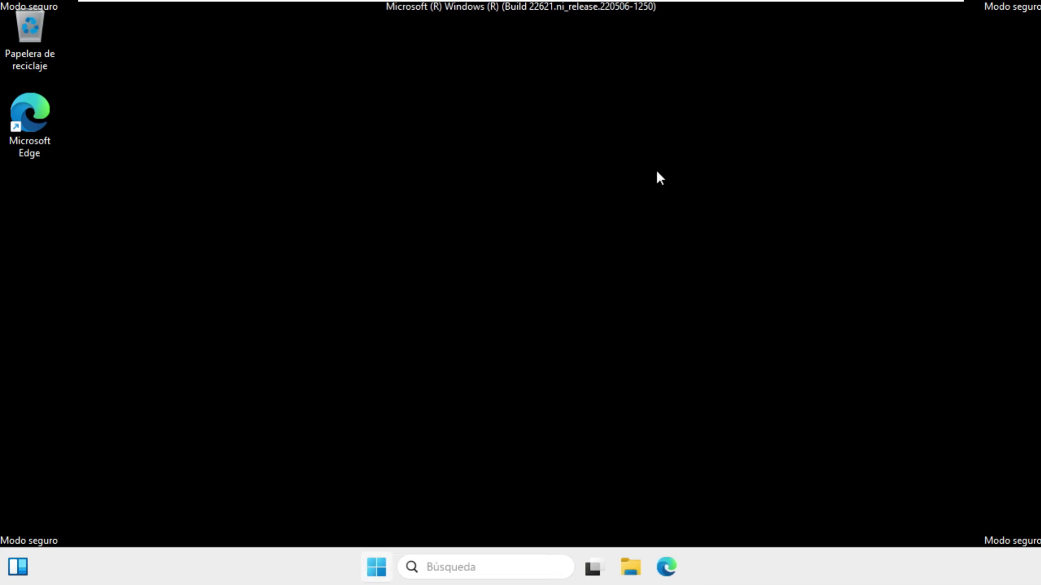
Sign out of the Safe Mode session using the Alt+F4 'Cerrar sesión' option
{"action": "key", "text": "alt+F4"}
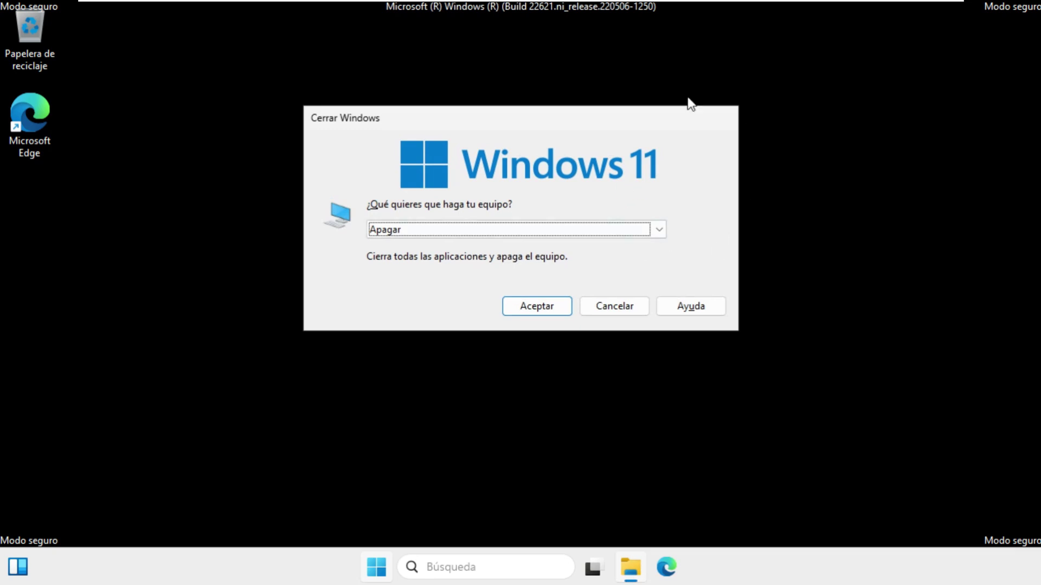
{"action": "left_click", "coordinate": [662, 228]}
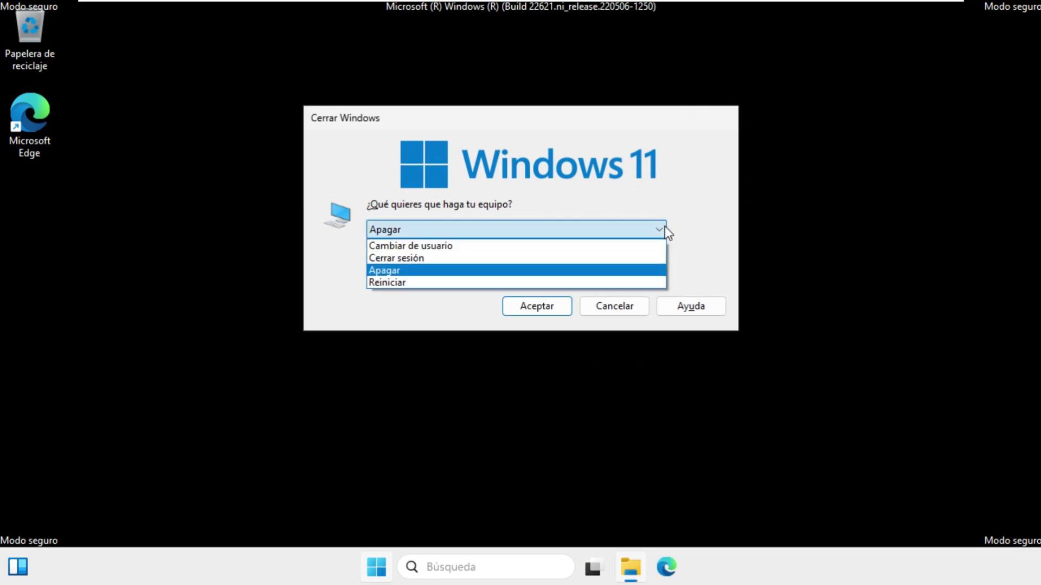
{"action": "left_click", "coordinate": [447, 259]}
{"action": "left_click", "coordinate": [554, 311]}
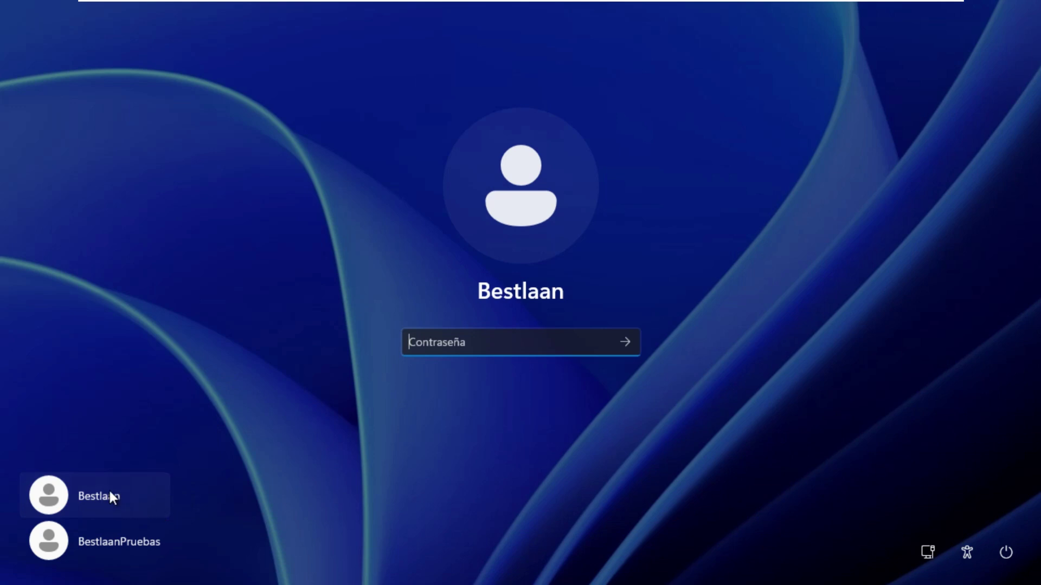
Sign in to the BestlaanPruebas account with its password
{"action": "left_click", "coordinate": [108, 538]}
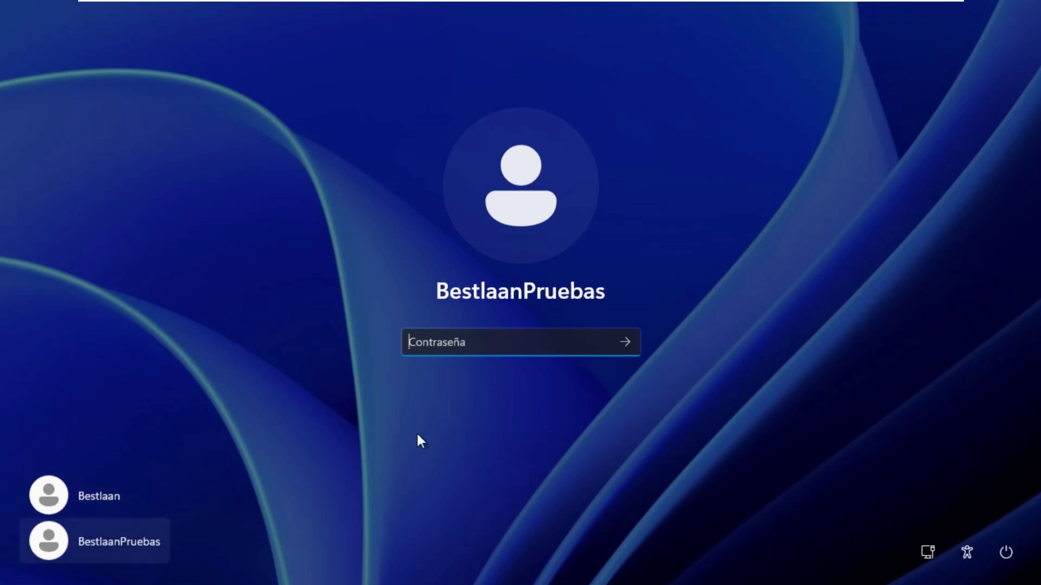
{"action": "type", "text": "1234"}
{"action": "key", "text": "Return"}
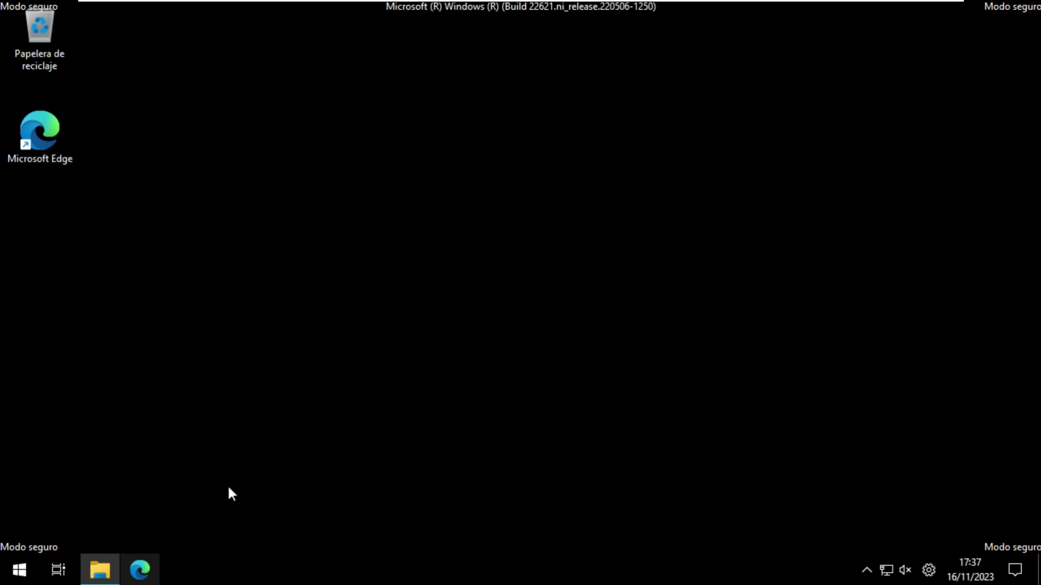
Open a maximized File Explorer at Disco local (C:) > Usuarios
{"action": "left_click", "coordinate": [102, 568]}
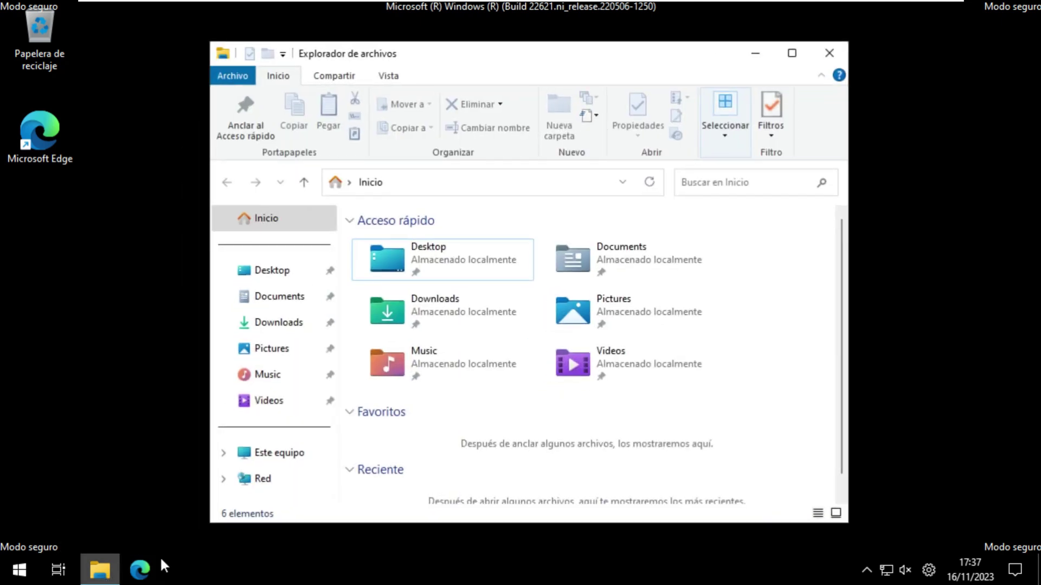
{"action": "key", "text": "super+Up"}
{"action": "left_click", "coordinate": [76, 409]}
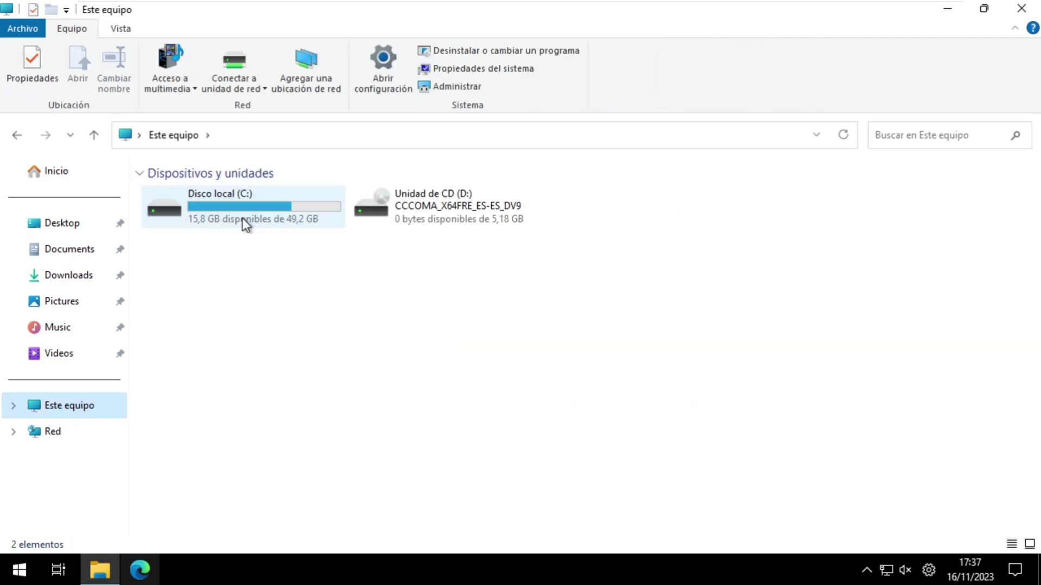
{"action": "double_click", "coordinate": [245, 224]}
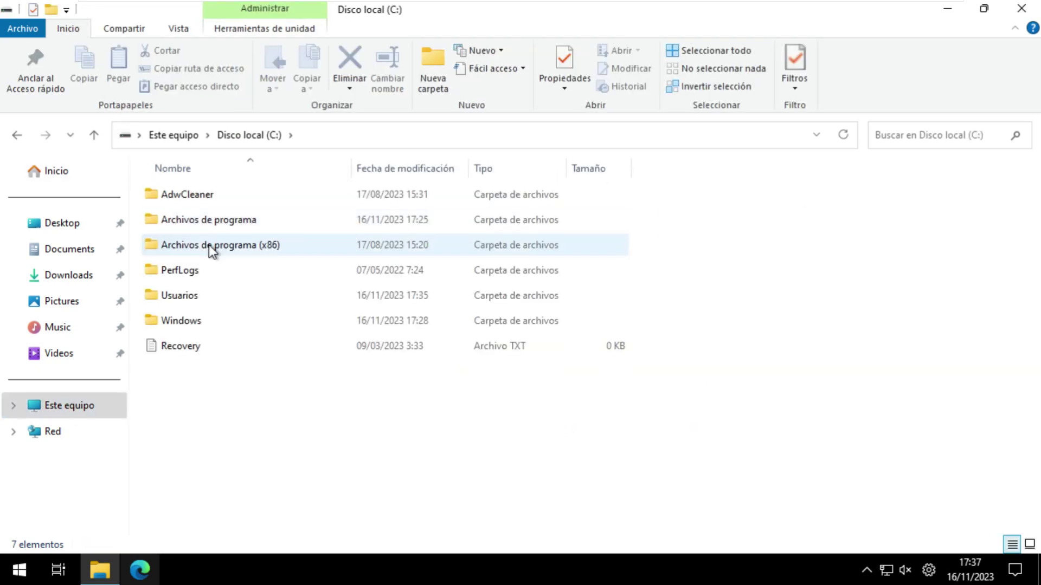
{"action": "double_click", "coordinate": [184, 295]}
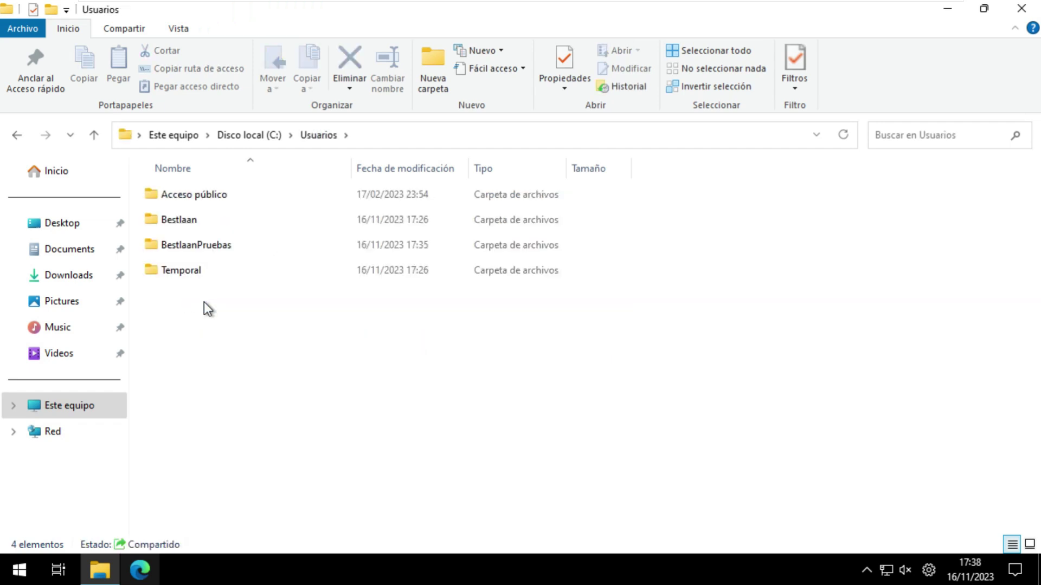
Open the old Bestlaan profile folder and select all 12 subfolders
{"action": "left_click", "coordinate": [200, 230]}
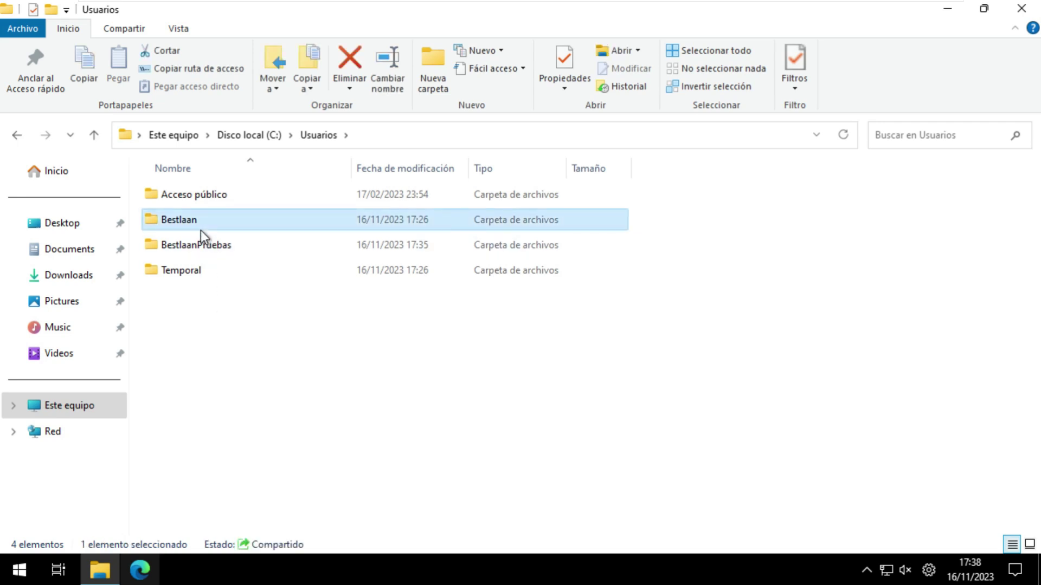
{"action": "left_click", "coordinate": [204, 239]}
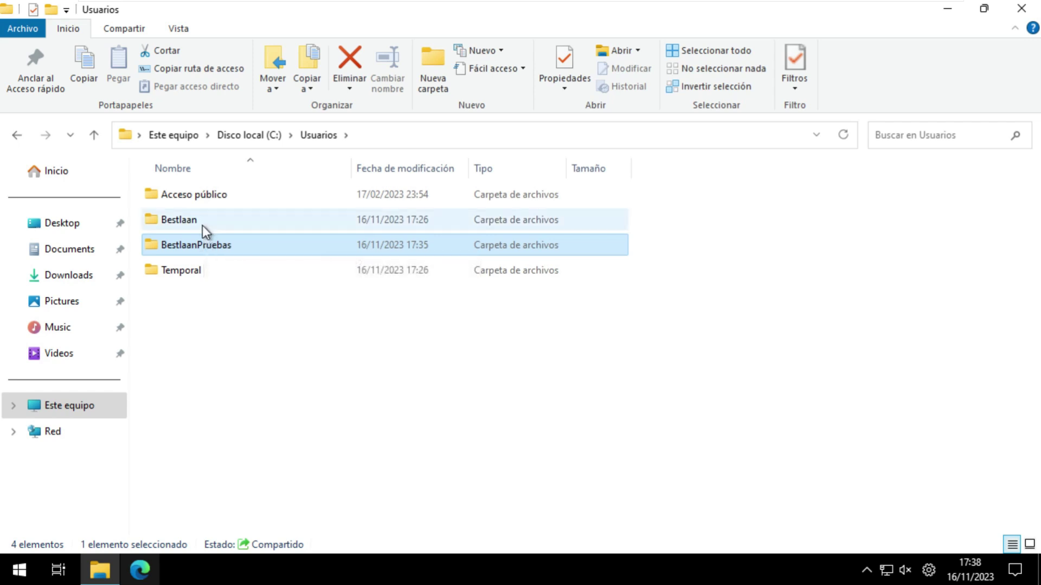
{"action": "double_click", "coordinate": [203, 225]}
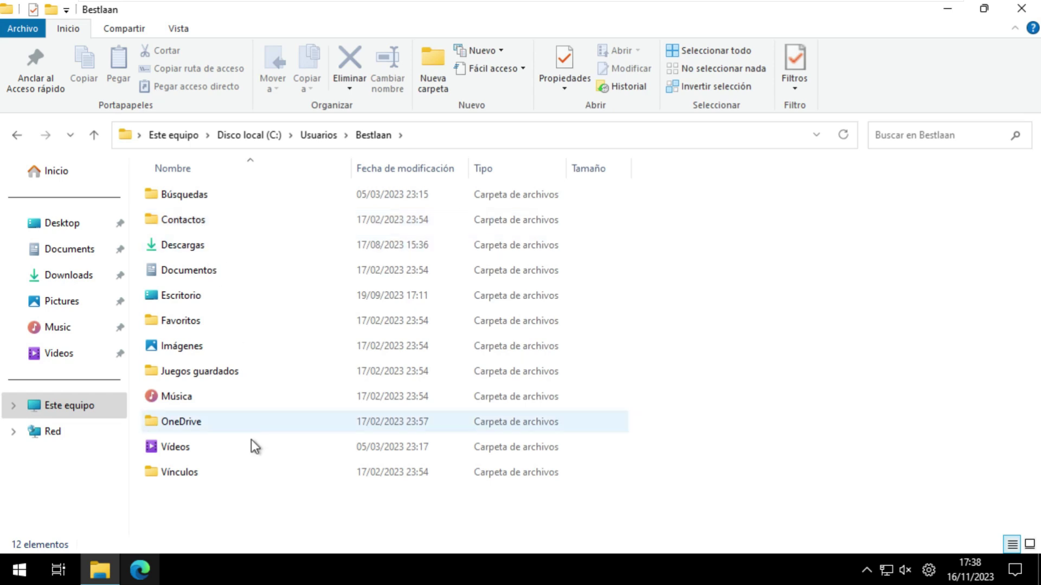
{"action": "left_click_drag", "start_coordinate": [243, 507], "coordinate": [181, 196]}
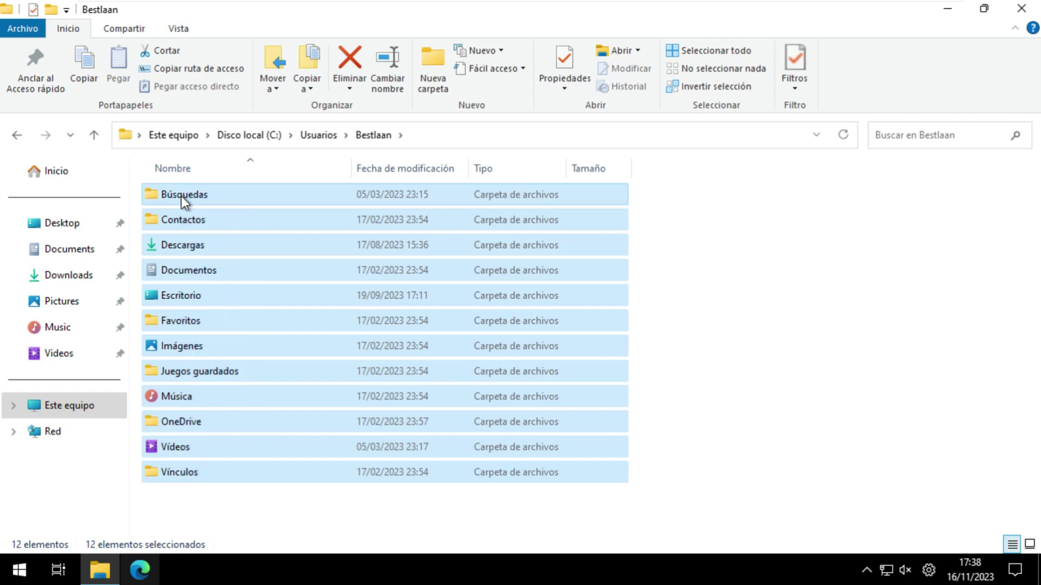
Copy the 12 folders into BestlaanPruebas, replacing existing files, then close File Explorer
{"action": "right_click", "coordinate": [181, 197]}
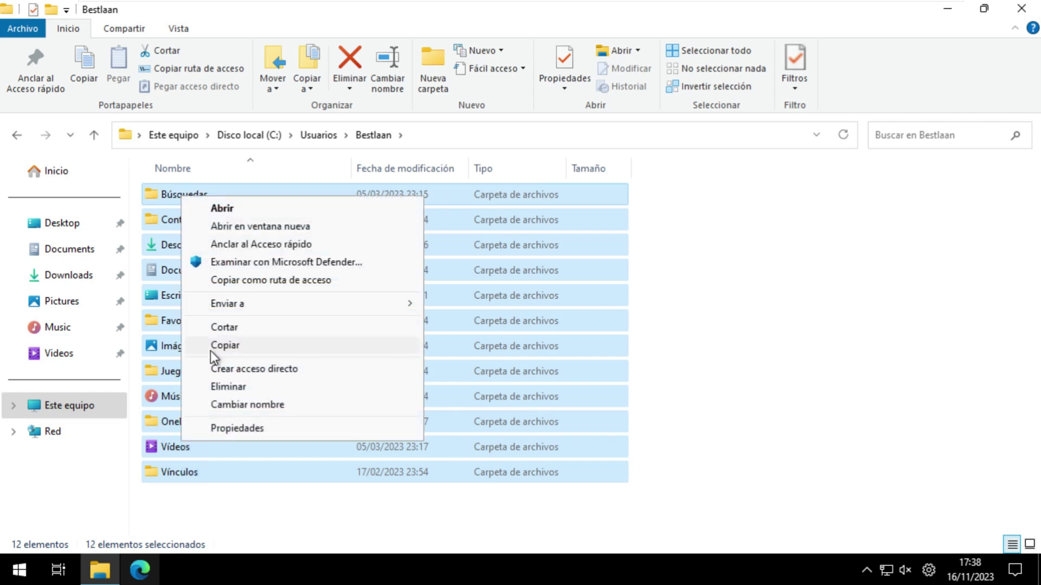
{"action": "left_click", "coordinate": [210, 350]}
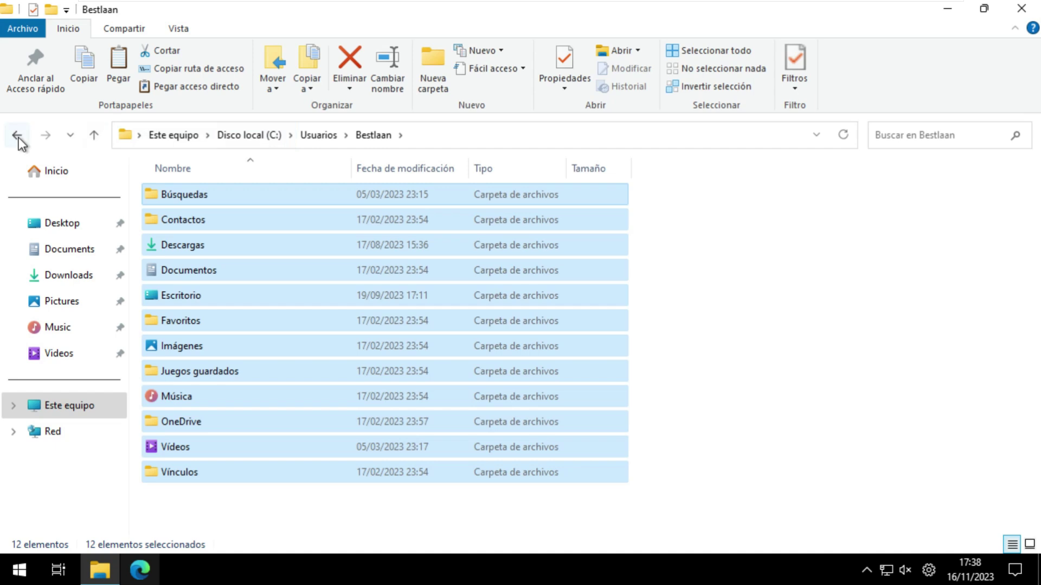
{"action": "left_click", "coordinate": [17, 135]}
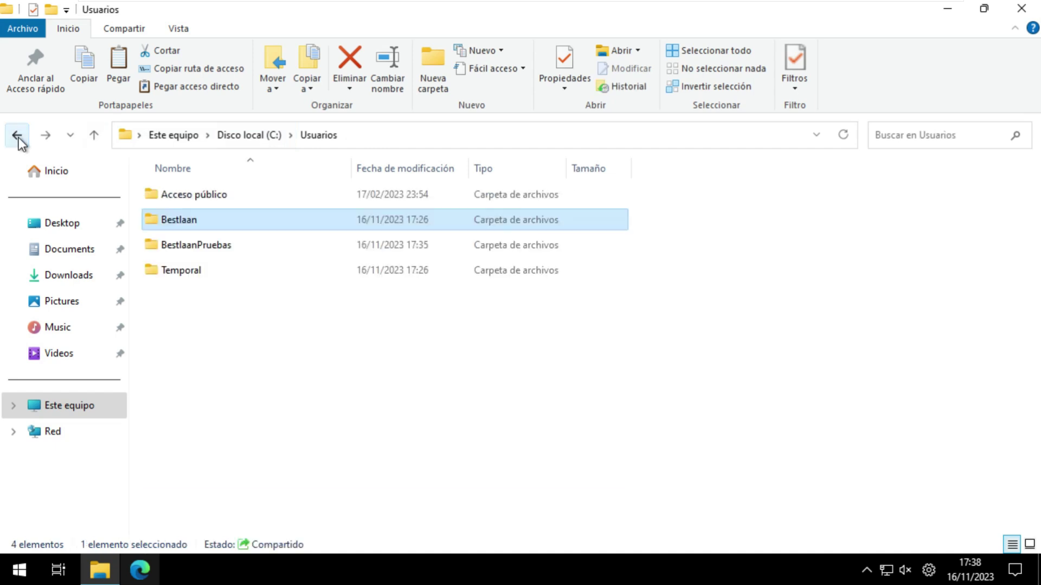
{"action": "double_click", "coordinate": [196, 250]}
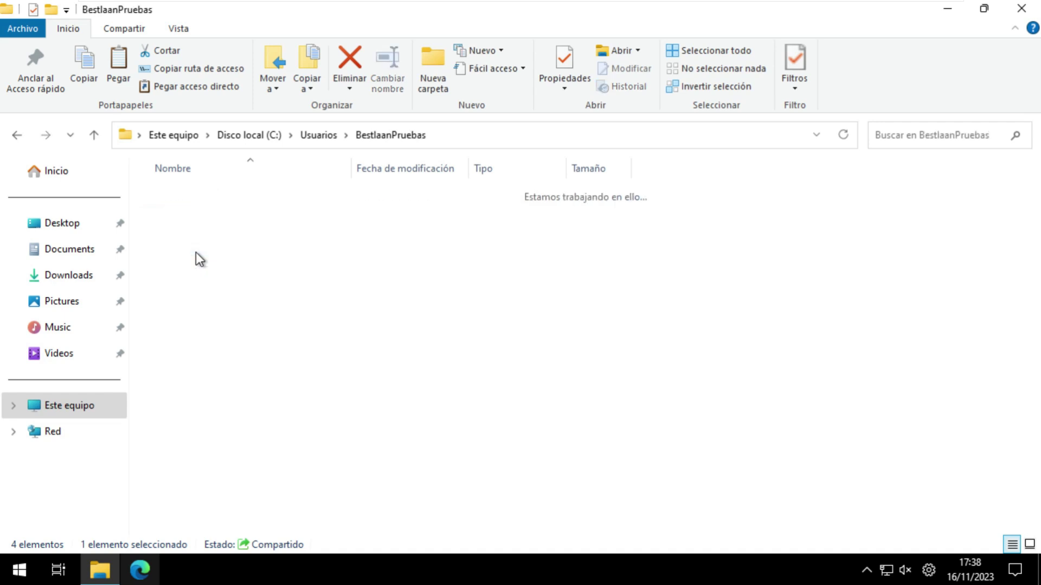
{"action": "right_click", "coordinate": [210, 450]}
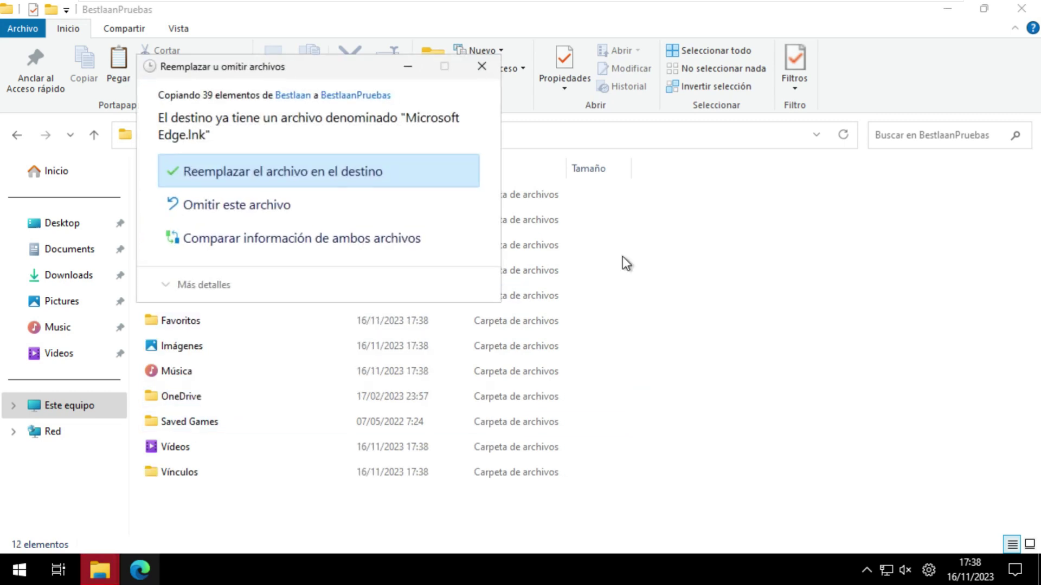
{"action": "left_click", "coordinate": [268, 174]}
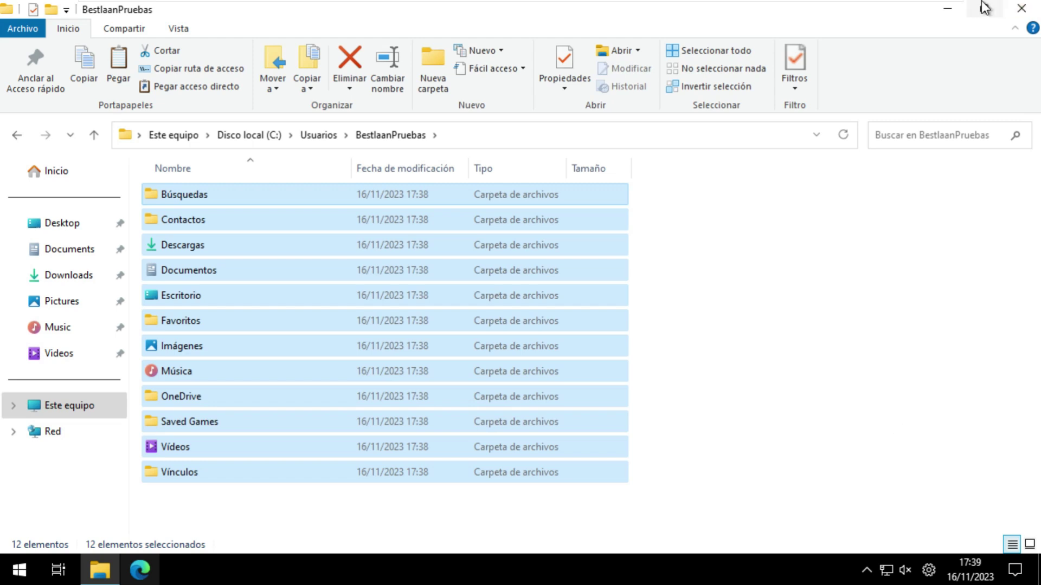
{"action": "left_click", "coordinate": [1022, 8]}
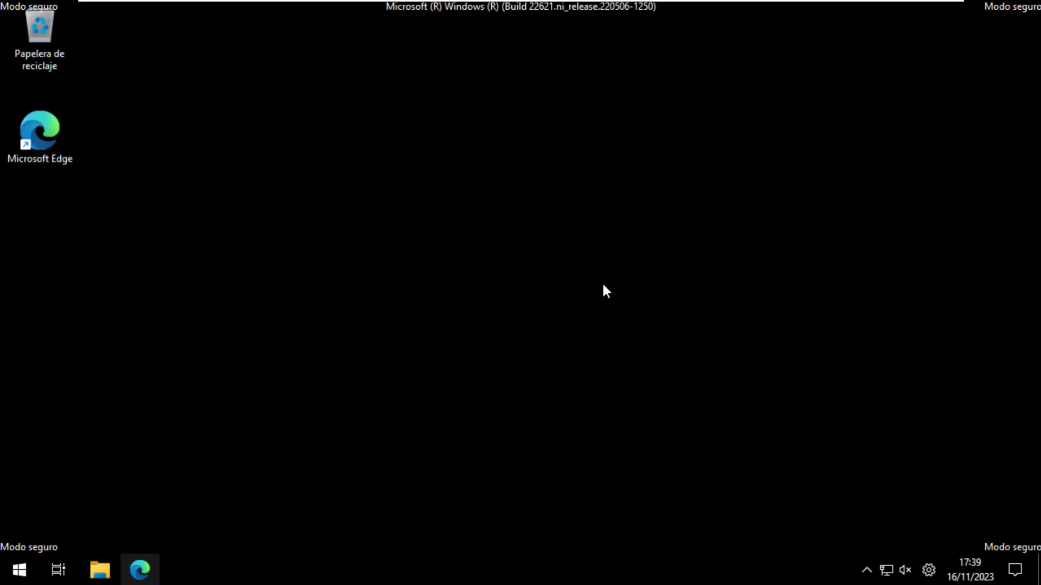
Restart out of Safe Mode and sign in to BestlaanPruebas with its password
{"action": "key", "text": "alt+F4"}
{"action": "left_click", "coordinate": [613, 231]}
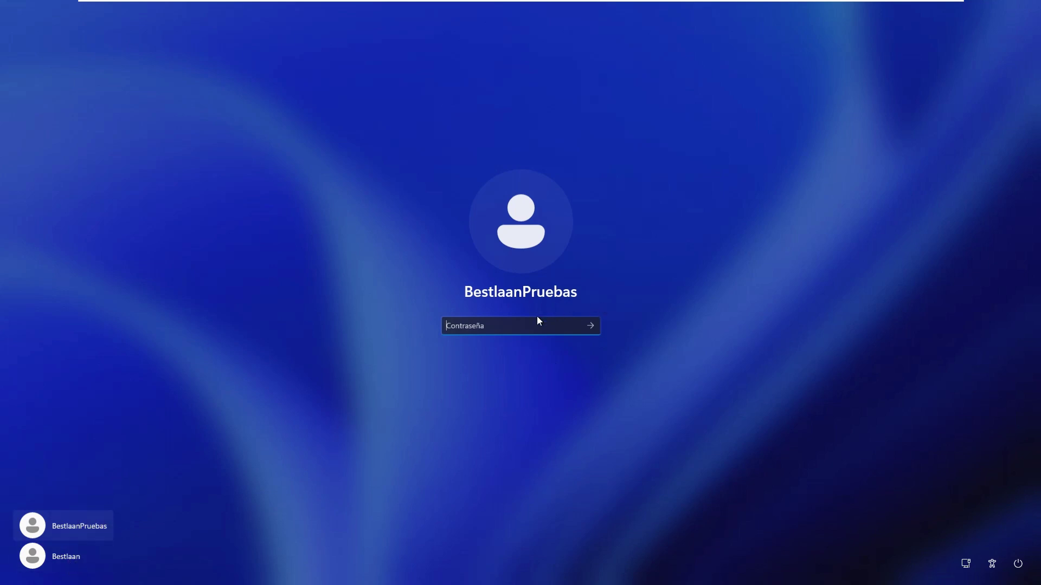
{"action": "type", "text": "••••"}
{"action": "key", "text": "Return"}
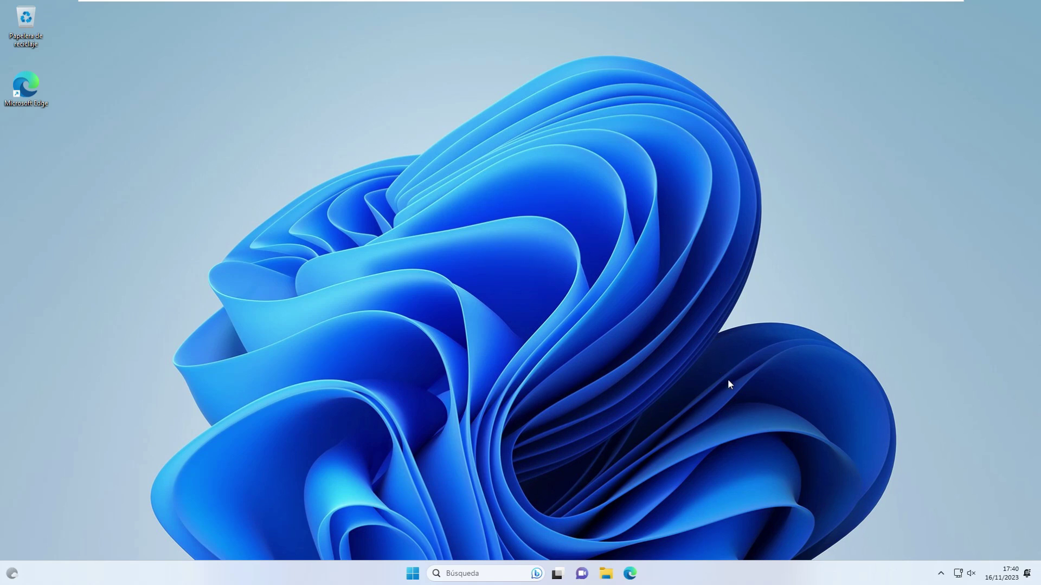
Delete the old Bestlaan account from Control Panel's Cuentas de usuario
{"action": "key", "text": "super"}
{"action": "type", "text": "control"}
{"action": "key", "text": "Return"}
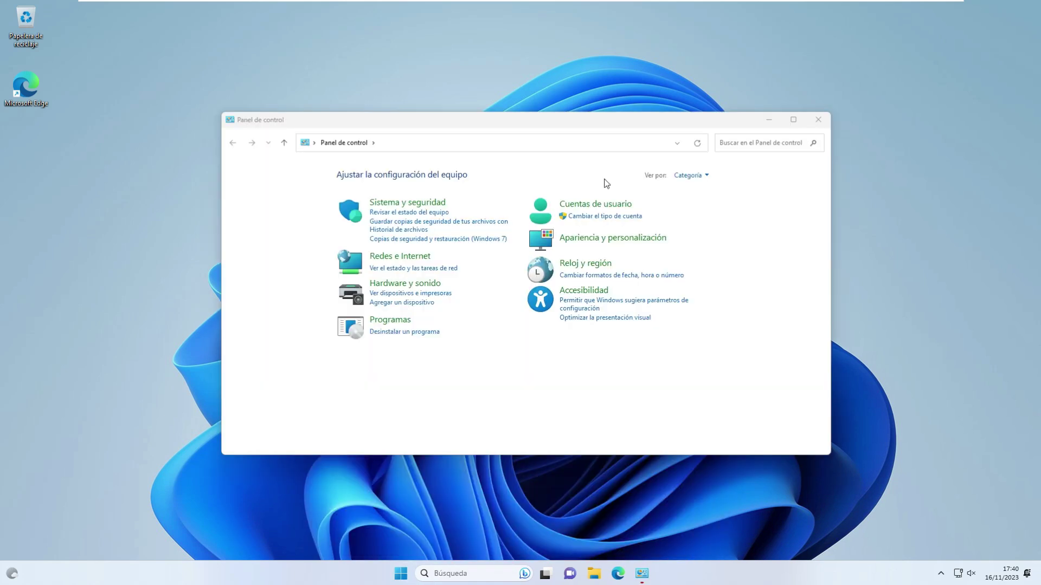
{"action": "left_click", "coordinate": [597, 204]}
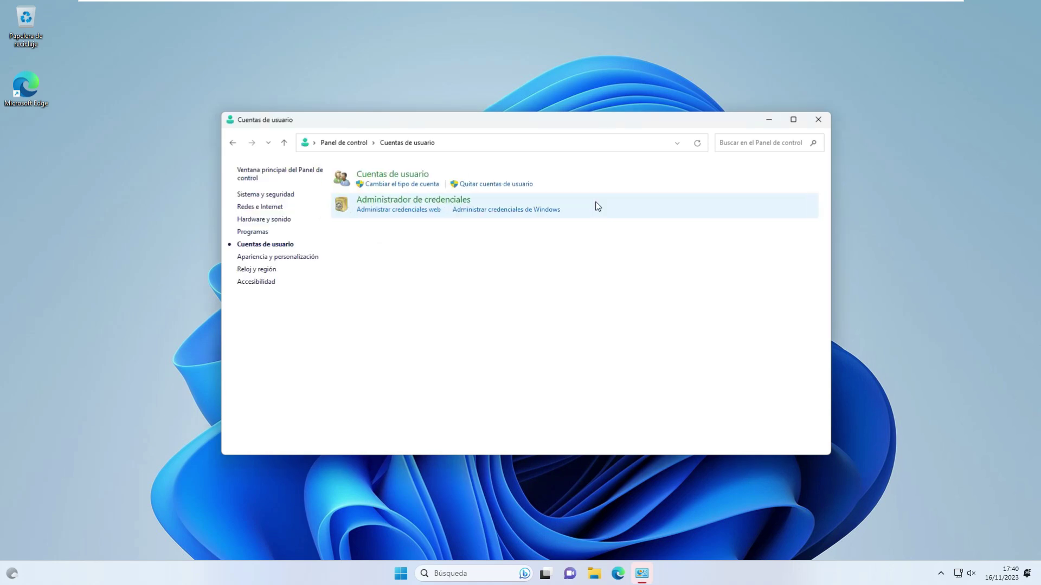
{"action": "left_click", "coordinate": [430, 175]}
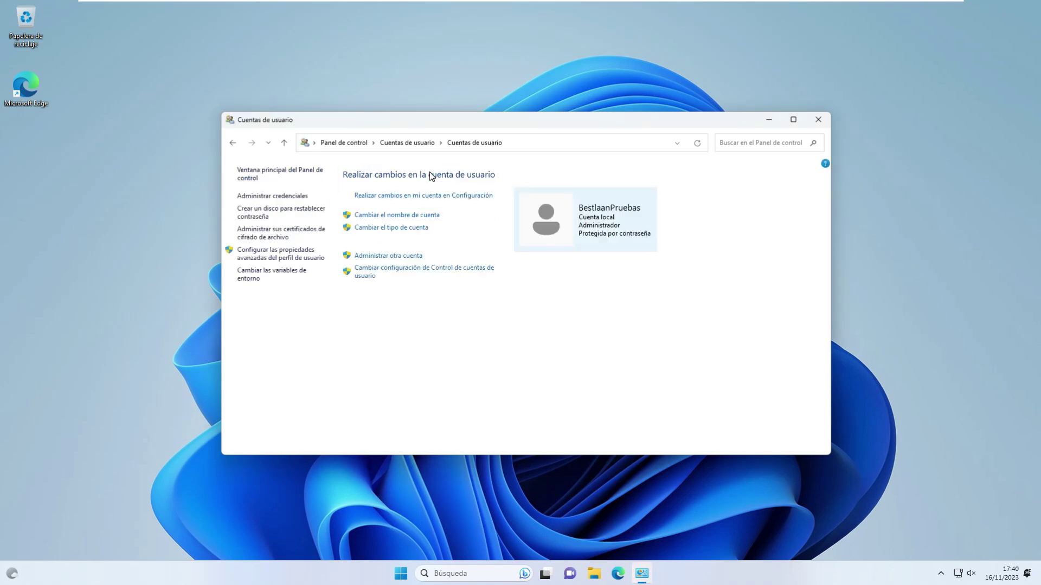
{"action": "left_click", "coordinate": [382, 258]}
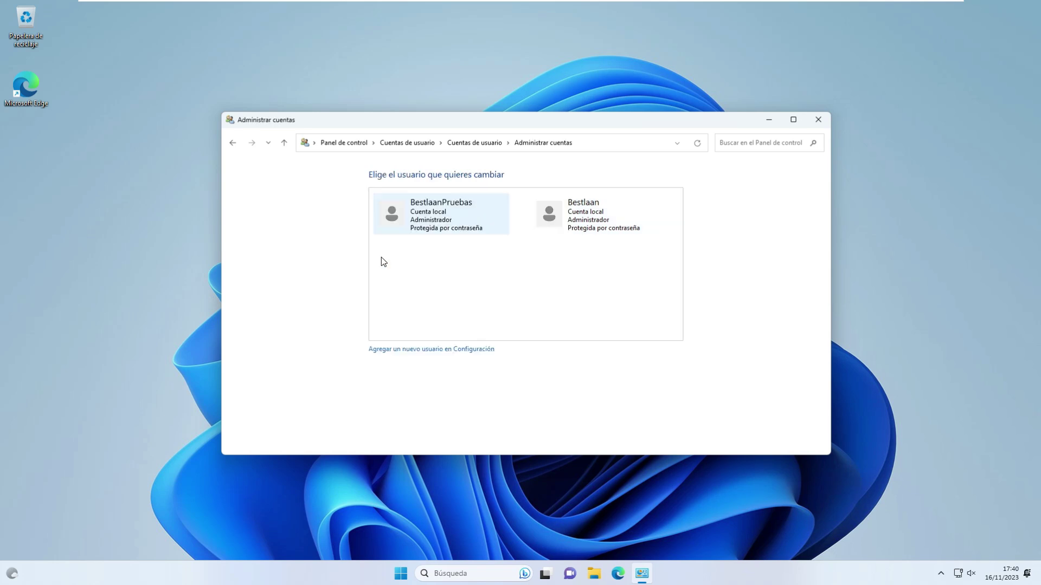
{"action": "left_click", "coordinate": [589, 223]}
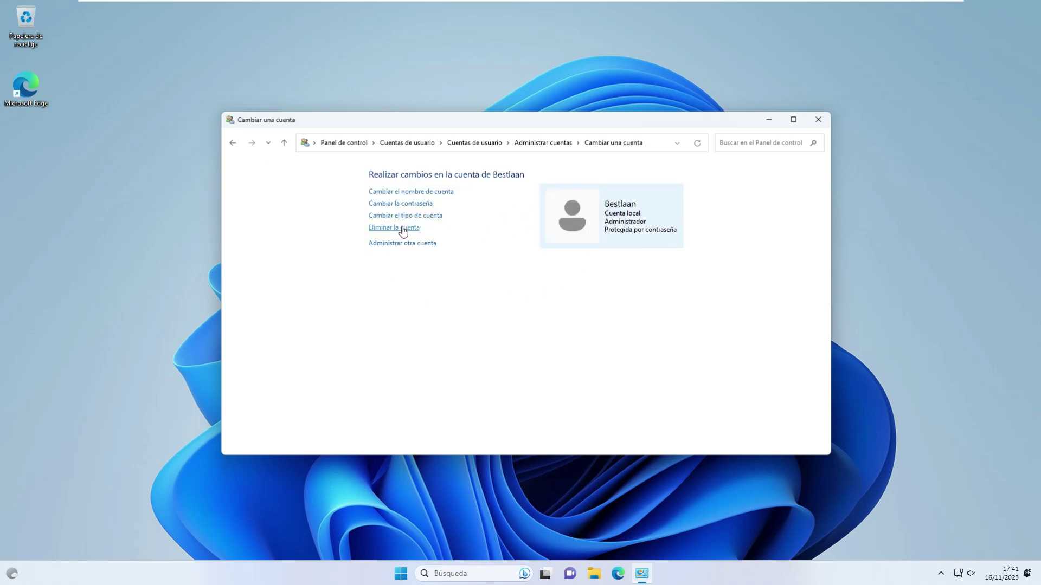
{"action": "left_click", "coordinate": [401, 227]}
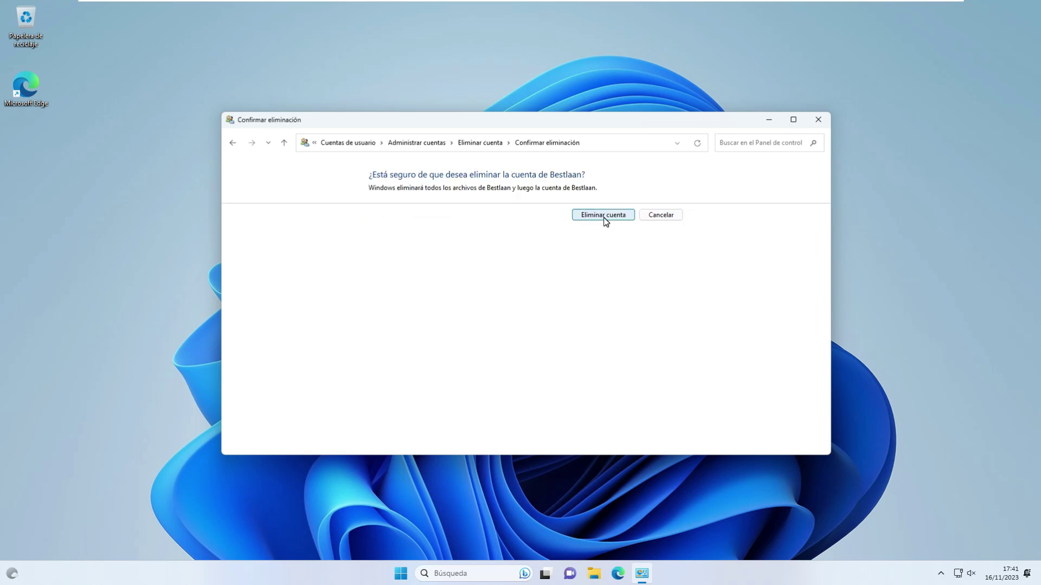
{"action": "left_click", "coordinate": [604, 217]}
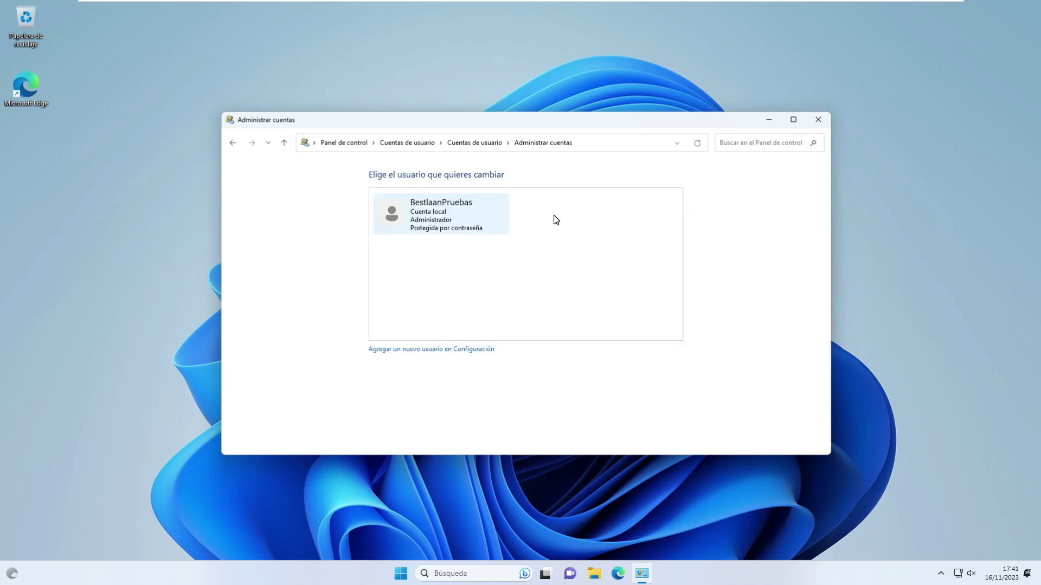
Rename the BestlaanPruebas account to 'Bestlaan' and close Control Panel
{"action": "left_click", "coordinate": [425, 209]}
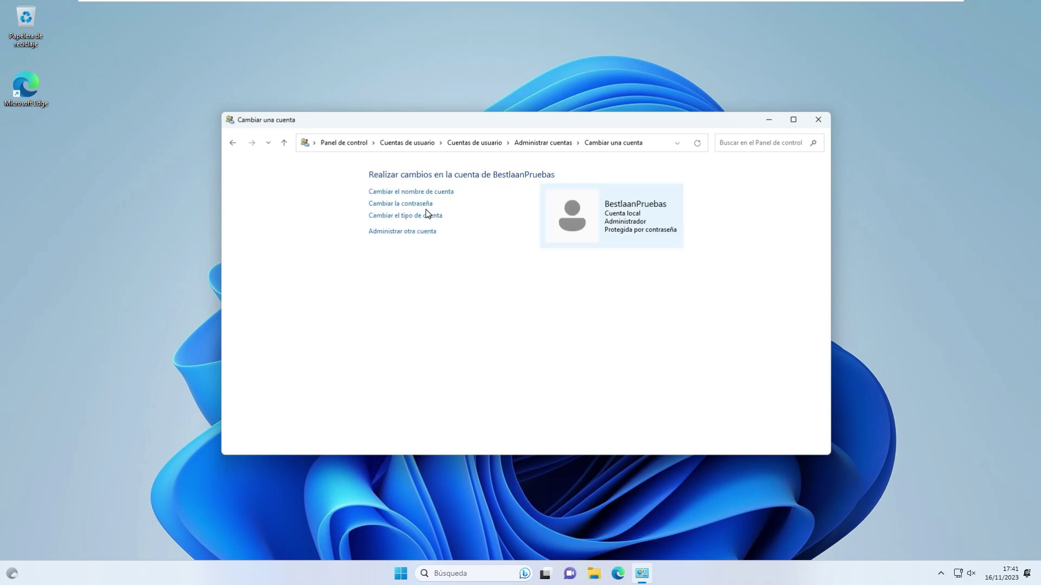
{"action": "left_click", "coordinate": [425, 194]}
{"action": "type", "text": "Bestlaan"}
{"action": "left_click", "coordinate": [586, 277]}
{"action": "left_click", "coordinate": [818, 120]}
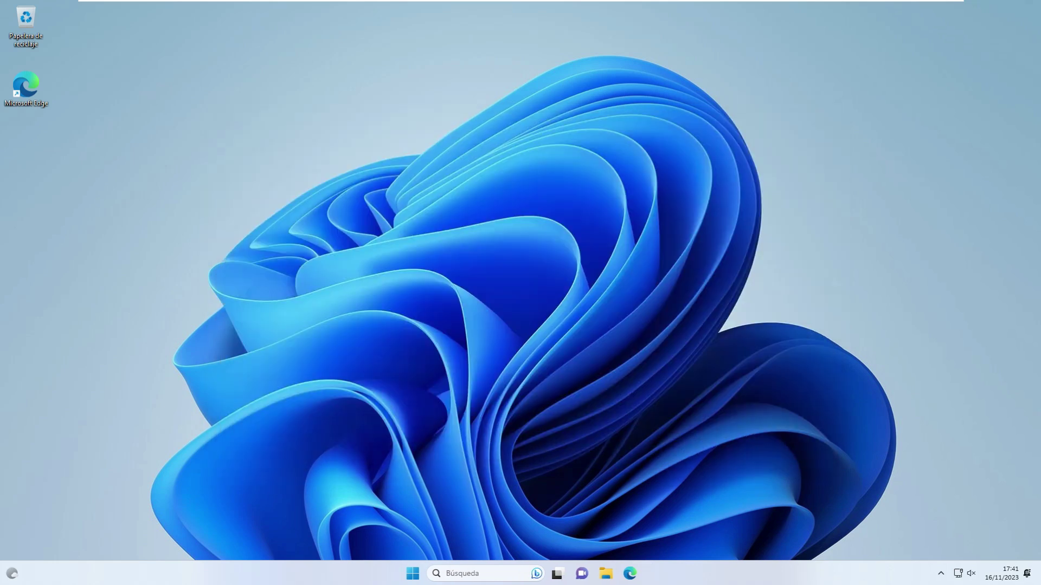
Restart Windows and sign in to the renamed Bestlaan account with its password
{"action": "left_click", "coordinate": [413, 573]}
{"action": "left_click", "coordinate": [652, 535]}
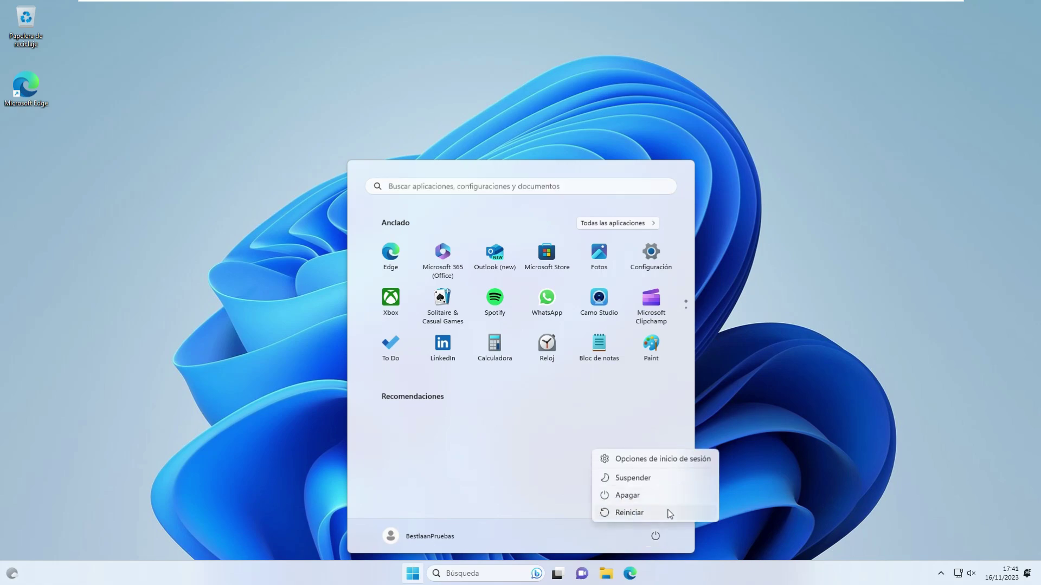
{"action": "left_click", "coordinate": [669, 511]}
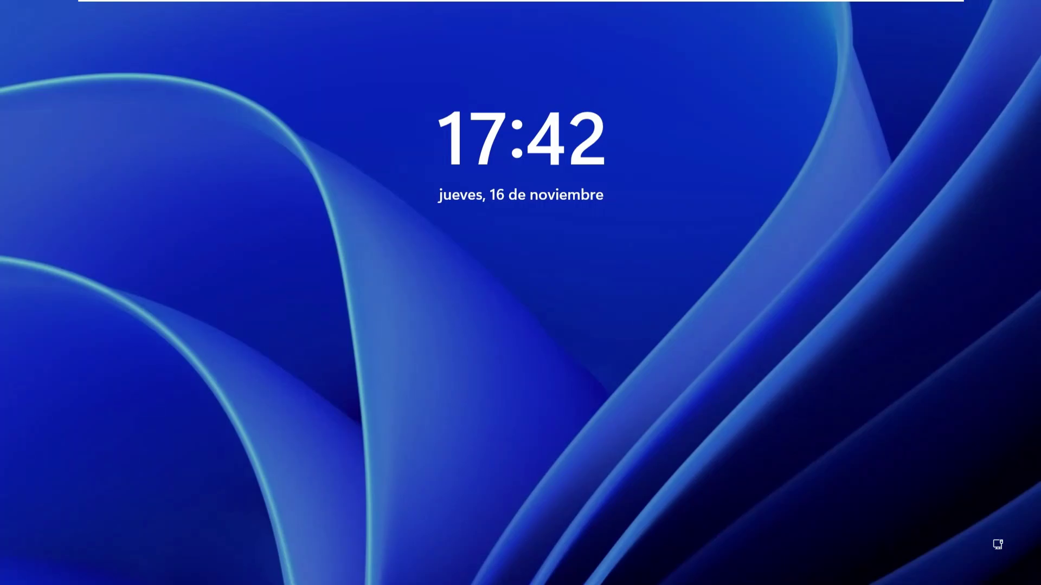
{"action": "key", "text": "space"}
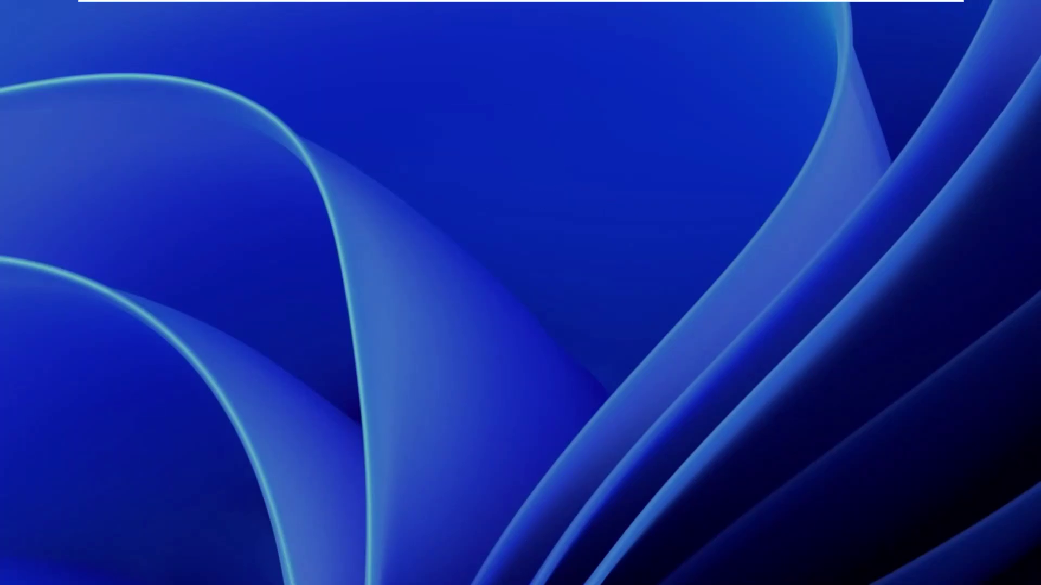
{"action": "type", "text": "****"}
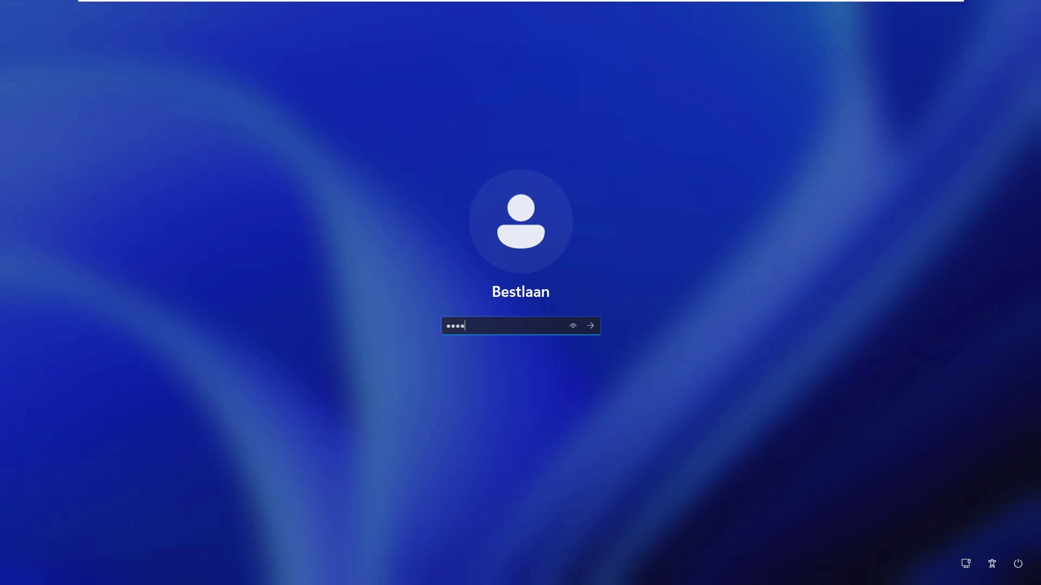
{"action": "key", "text": "Return"}
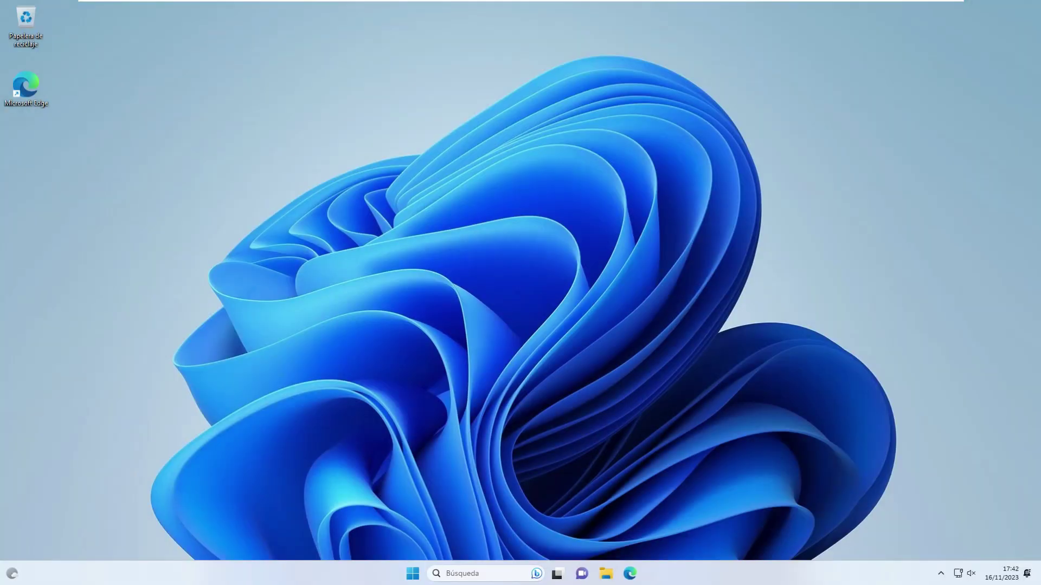